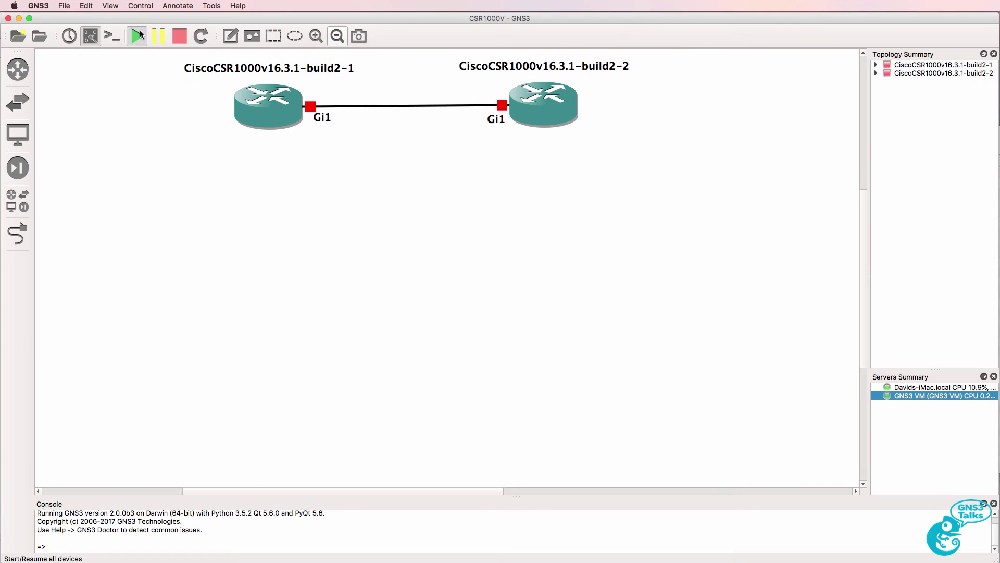
# Step: Start all devices in the topology and open console sessions to both CSR1000v routers
pyautogui.click(139, 34)
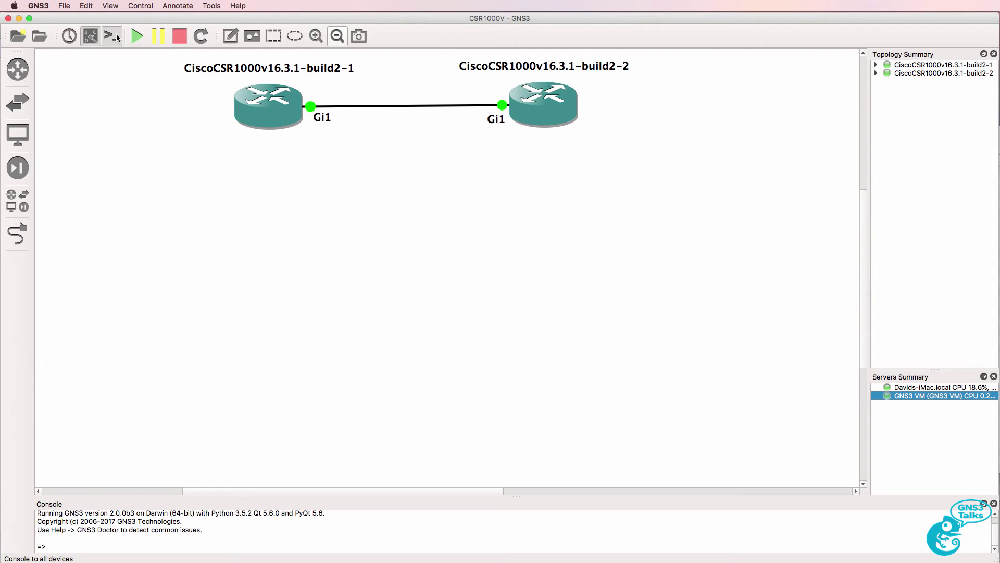
pyautogui.click(118, 37)
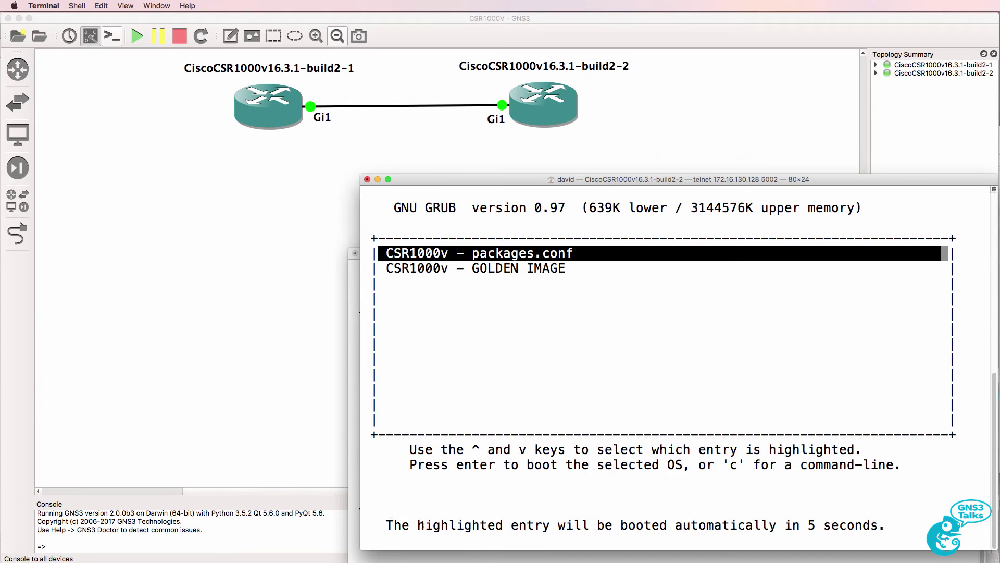
# Step: Arrange the two router console windows so that both are accessible below the topology, with the second router's console in front
pyautogui.click(355, 498)
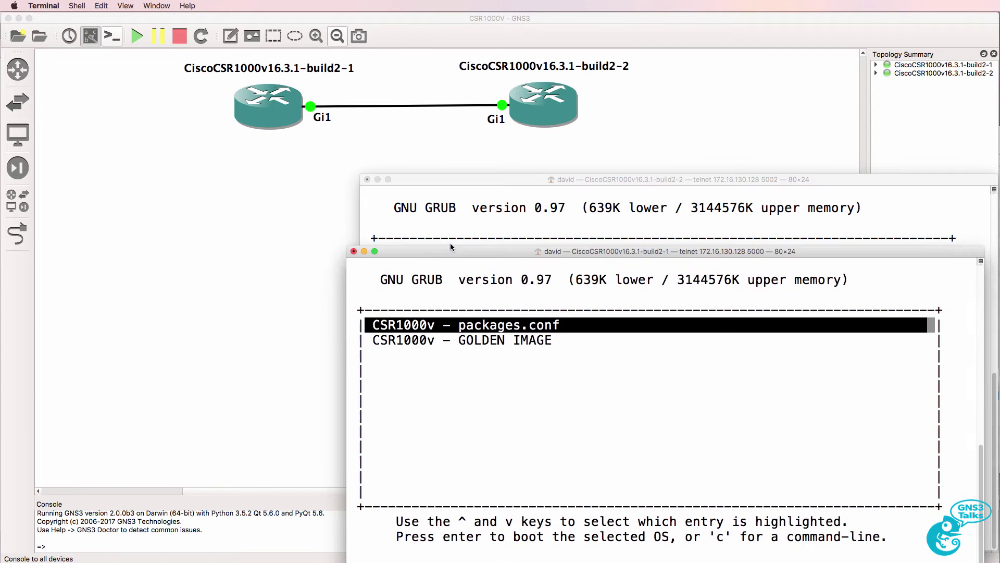
pyautogui.moveTo(474, 254); pyautogui.dragTo(137, 174)
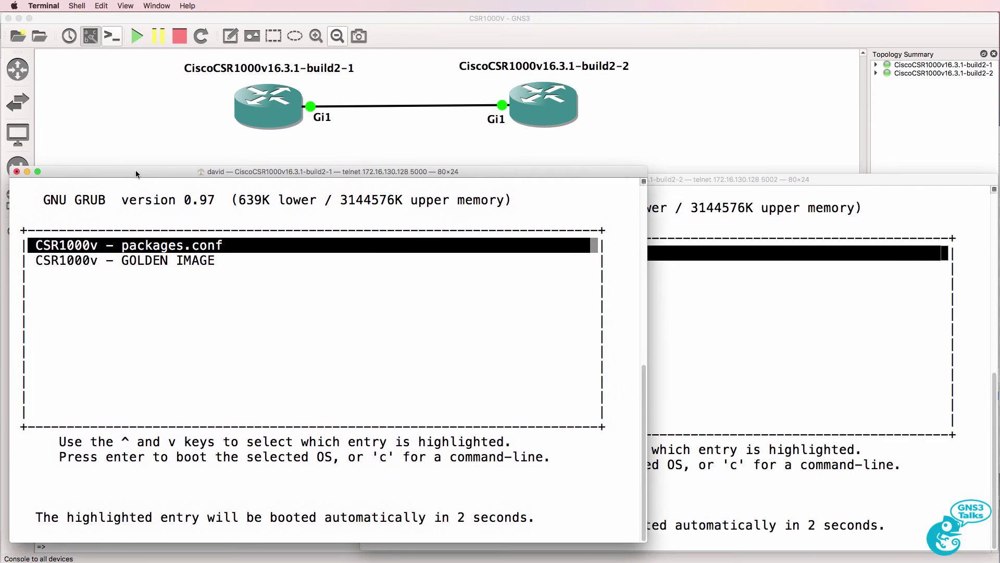
pyautogui.click(686, 179)
pyautogui.moveTo(687, 180); pyautogui.dragTo(682, 169)
pyautogui.click(132, 225)
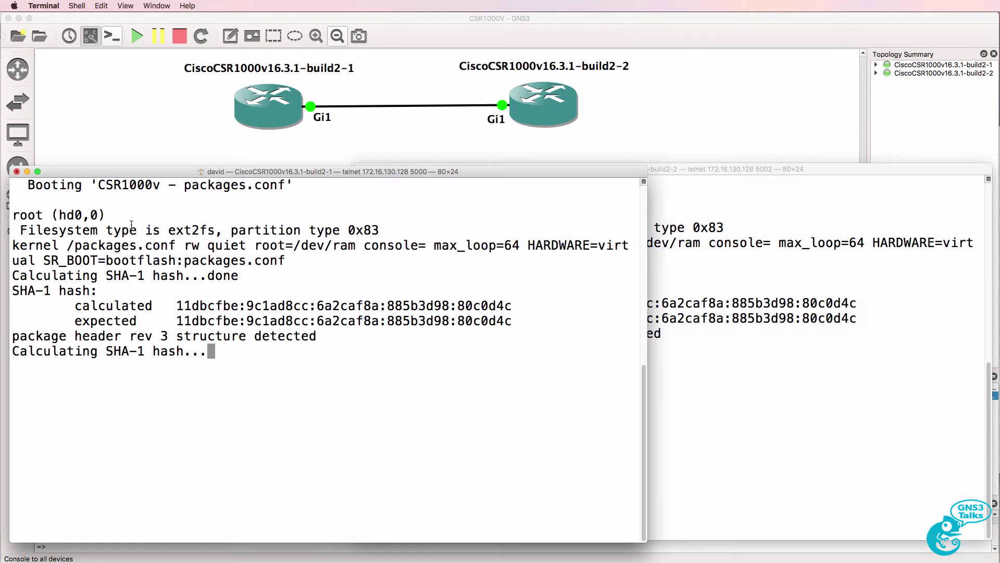
pyautogui.click(730, 169)
pyautogui.moveTo(729, 168); pyautogui.dragTo(578, 168)
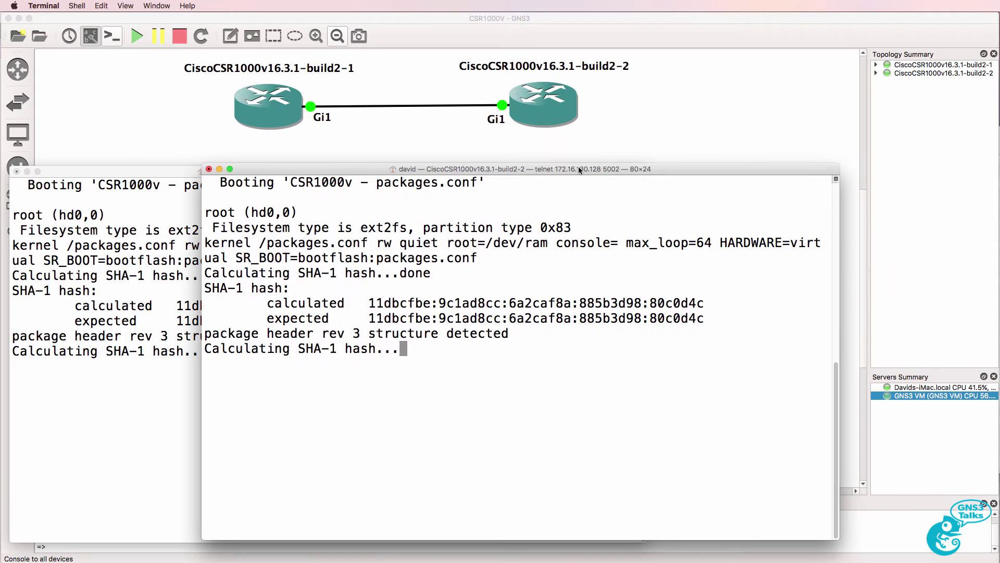
# Step: Widen the topology and server summary area, and view the GNS3 VM's Processors & Memory settings
pyautogui.click(868, 216)
pyautogui.moveTo(868, 216); pyautogui.dragTo(790, 216)
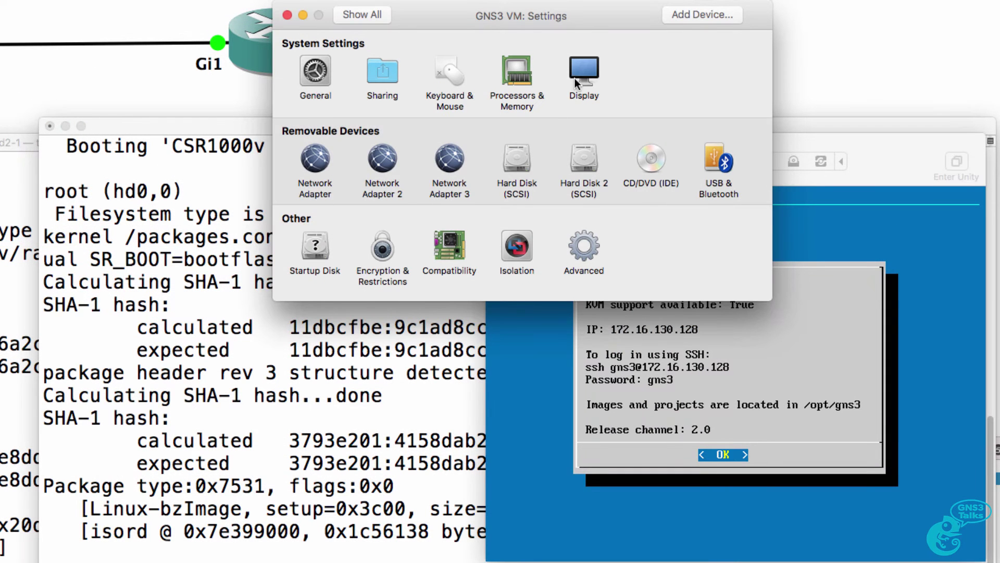
pyautogui.click(515, 83)
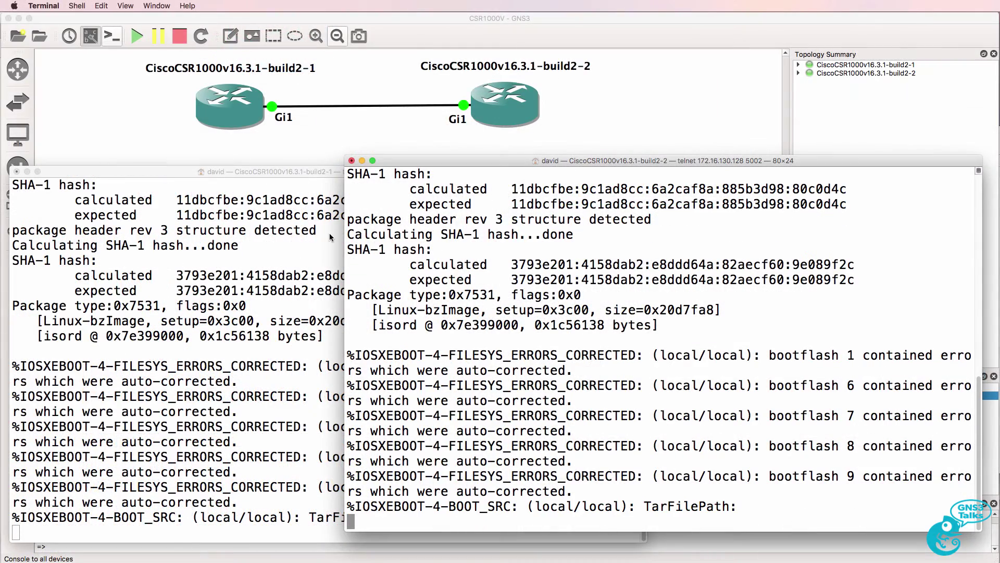
pyautogui.click(297, 234)
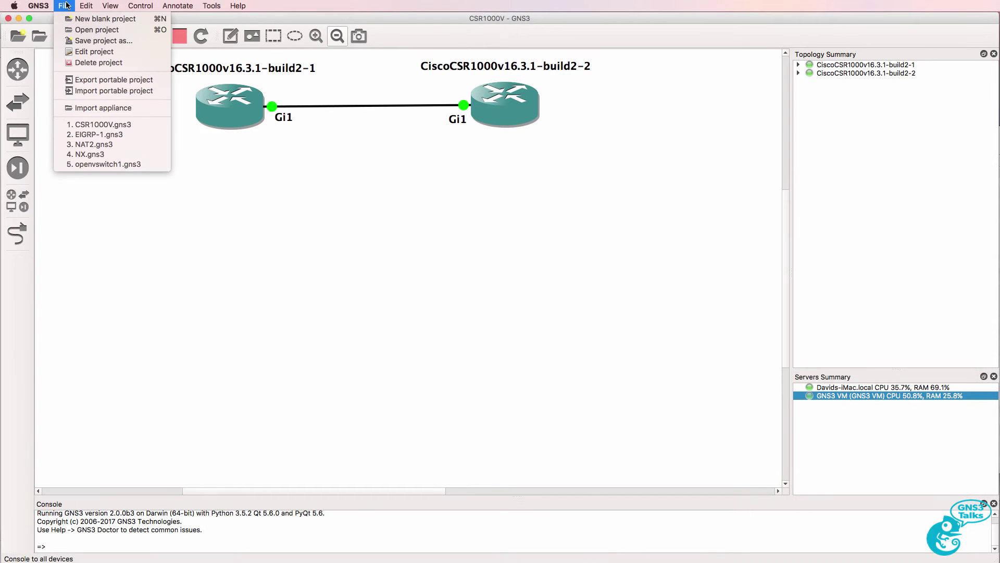
# Step: Compare the memory settings of the Cisco CSR1000v 16.3.1-build2 and Cisco IOSv 15.6(2)T Qemu VM templates in the preferences
pyautogui.moveTo(38, 5)
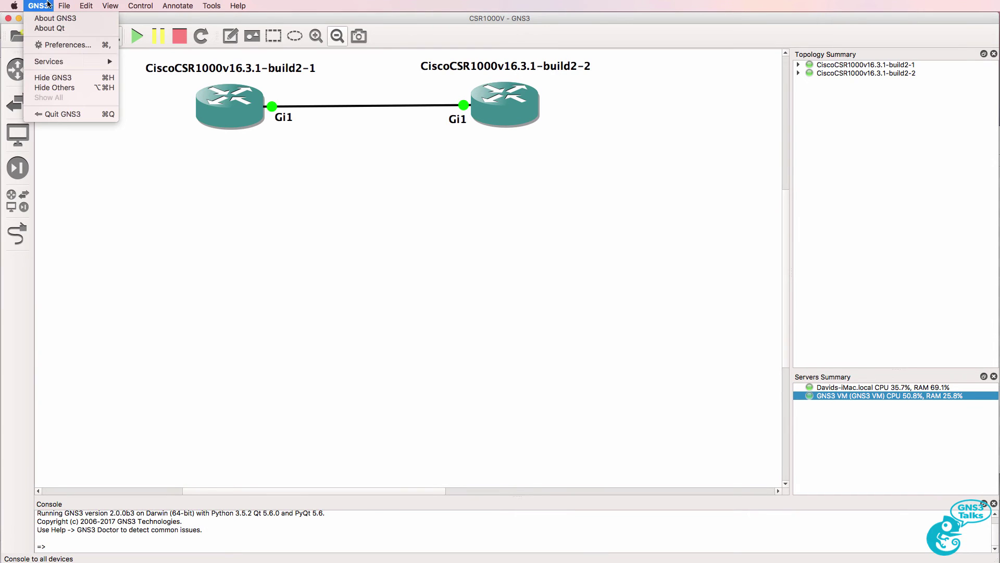
pyautogui.click(55, 48)
pyautogui.click(250, 229)
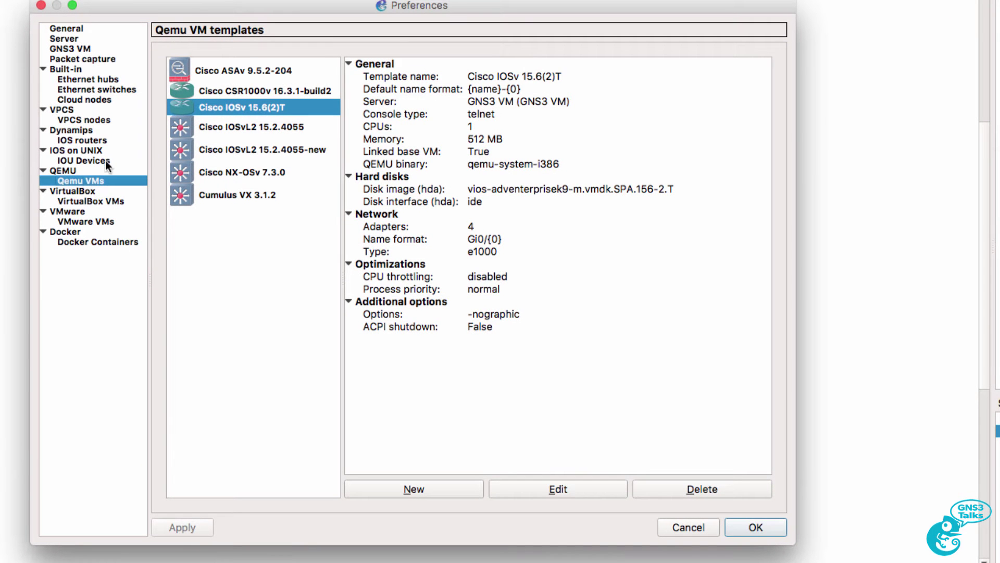
pyautogui.click(258, 90)
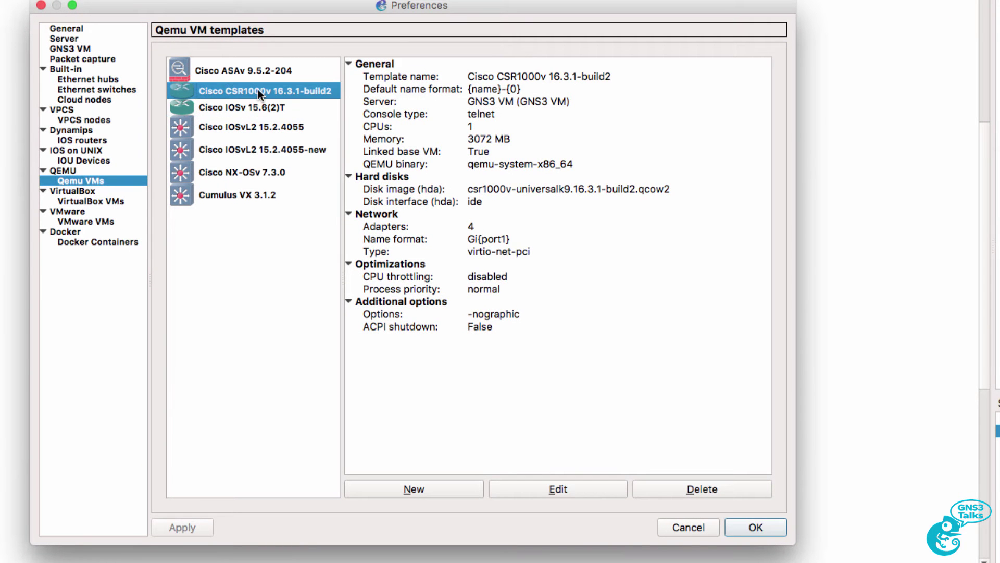
pyautogui.click(422, 139)
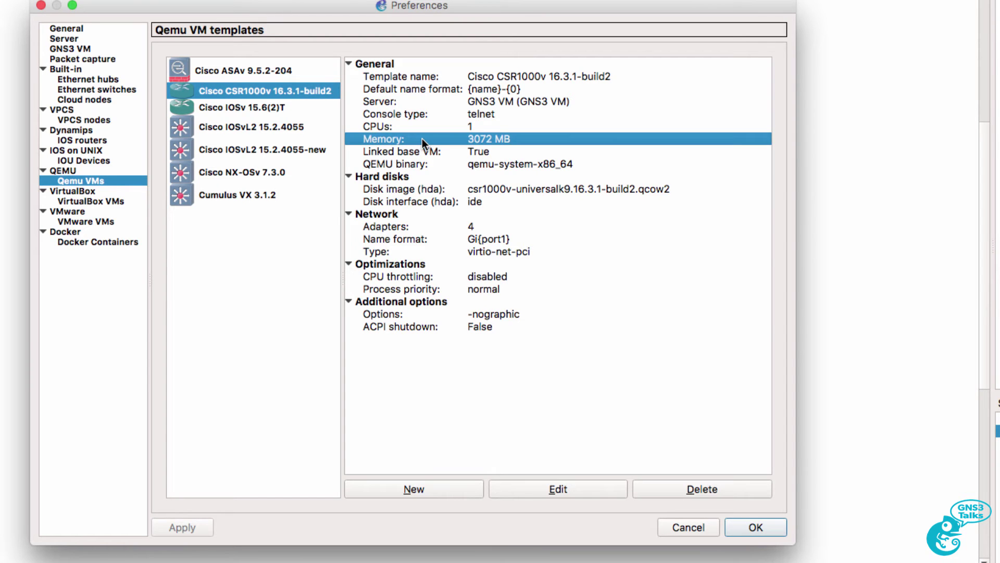
pyautogui.click(256, 108)
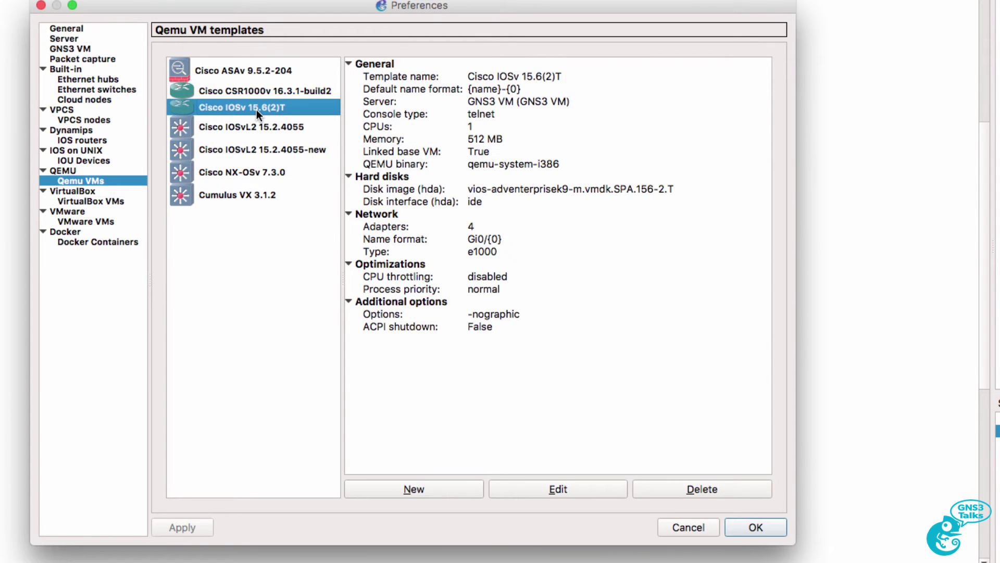
pyautogui.click(405, 139)
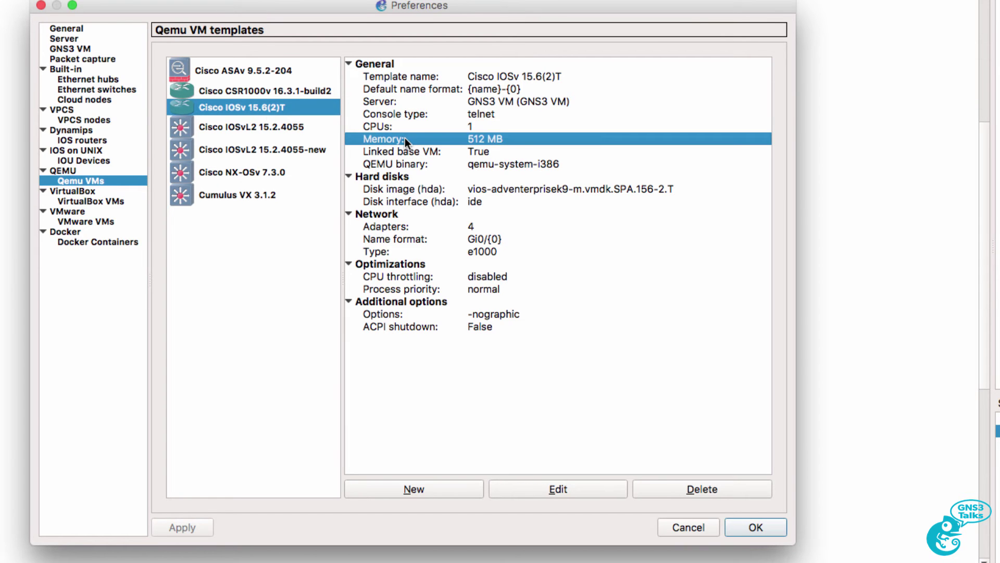
pyautogui.click(323, 92)
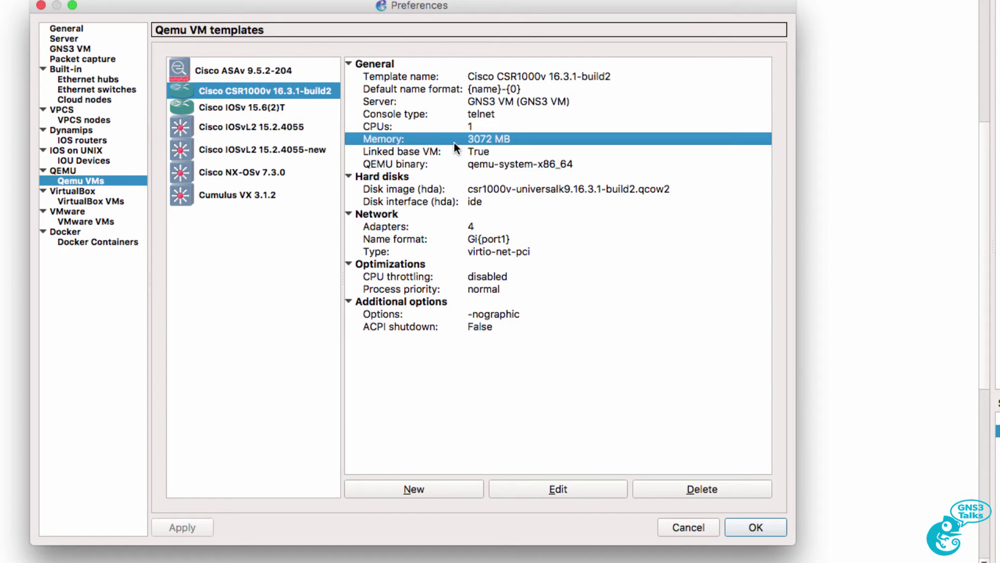
pyautogui.click(303, 108)
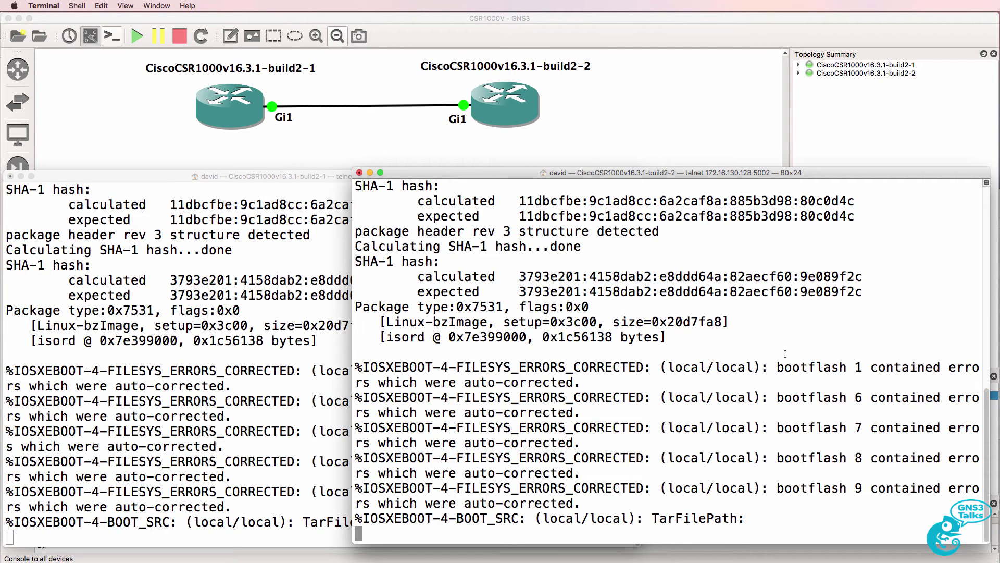
# Step: Examine the boot output in both router consoles, highlighting the "Cisco IOS-XE software" text in the second router's console
pyautogui.click(117, 452)
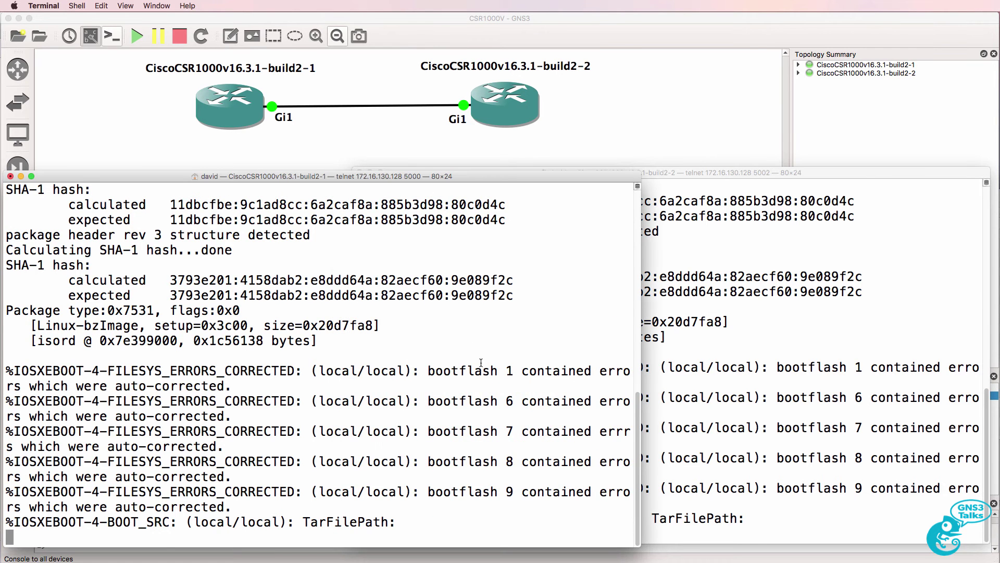
pyautogui.press('super+grave')
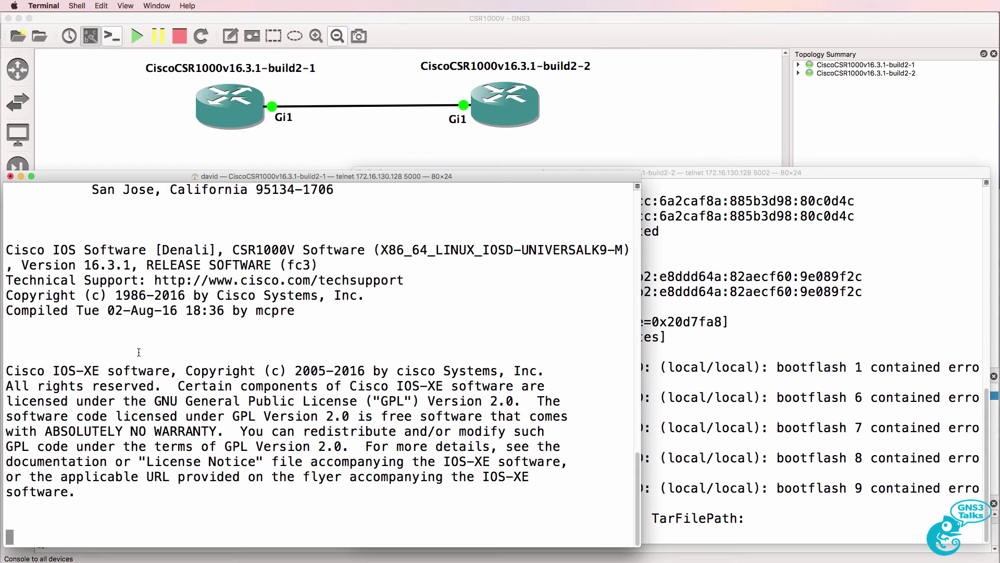
pyautogui.click(113, 360)
pyautogui.scroll(10, 547, 326)
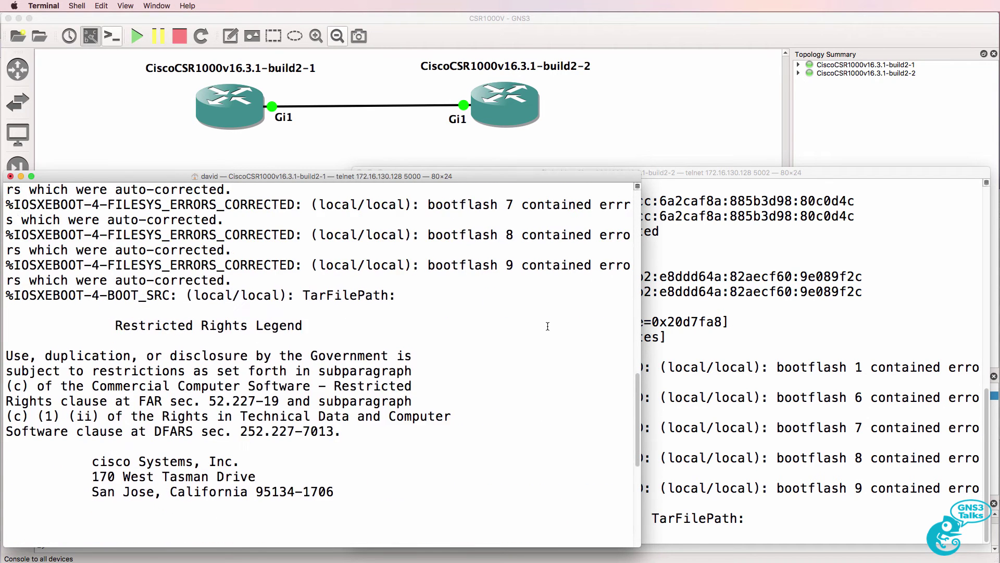
pyautogui.scroll(-12, 547, 326)
pyautogui.moveTo(10, 308); pyautogui.dragTo(625, 362)
pyautogui.scroll(3, 341, 364)
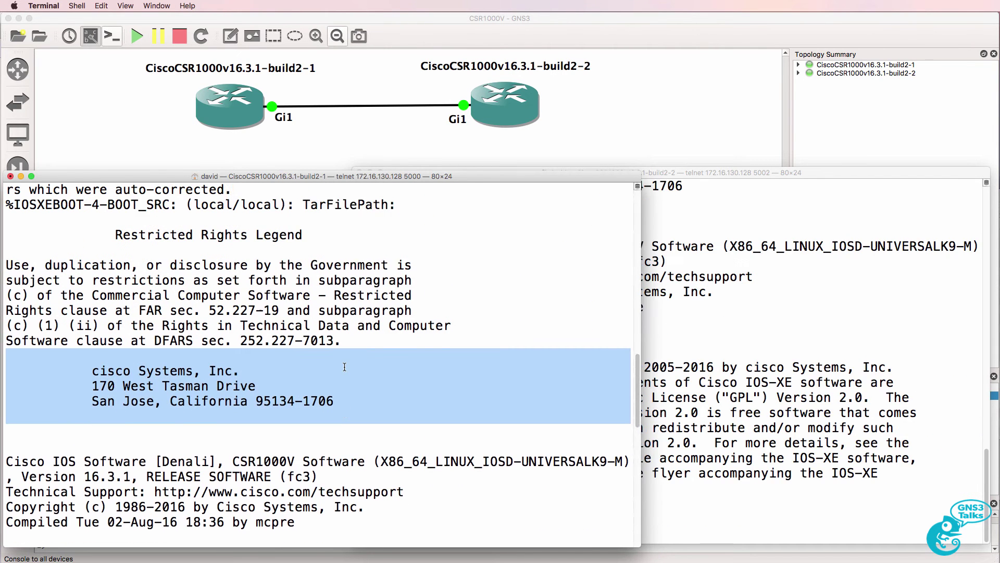
pyautogui.click(710, 370)
pyautogui.scroll(1, 710, 371)
pyautogui.moveTo(356, 382); pyautogui.dragTo(526, 384)
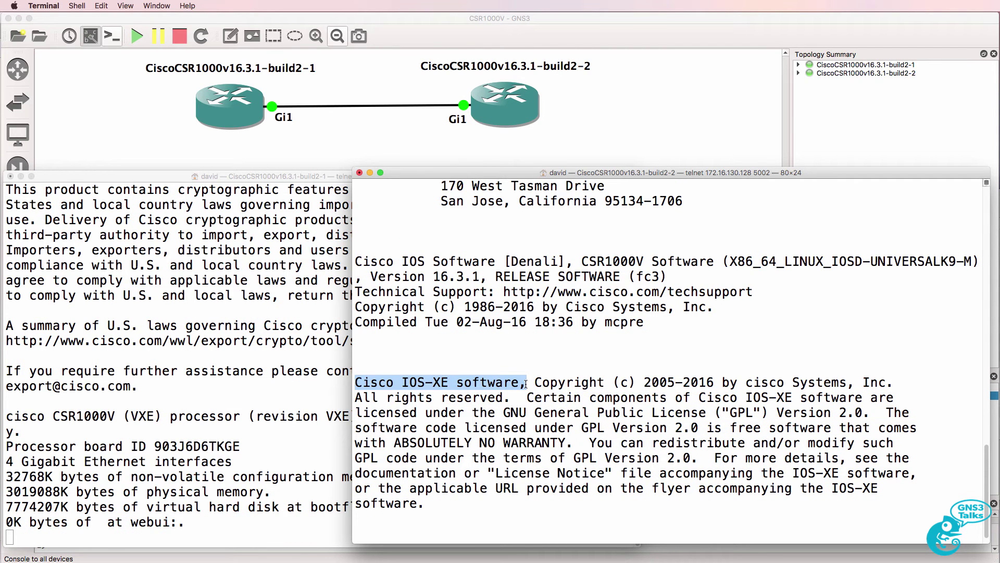
# Step: Bring up the user EXEC prompt in both router consoles, ending in the first router's console
pyautogui.tripleClick(324, 384)
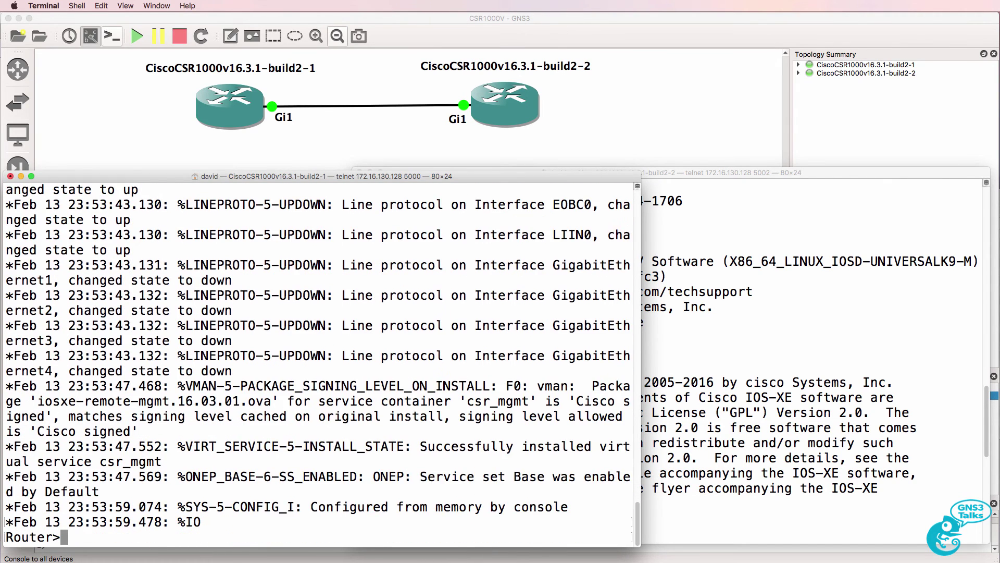
pyautogui.click(768, 257)
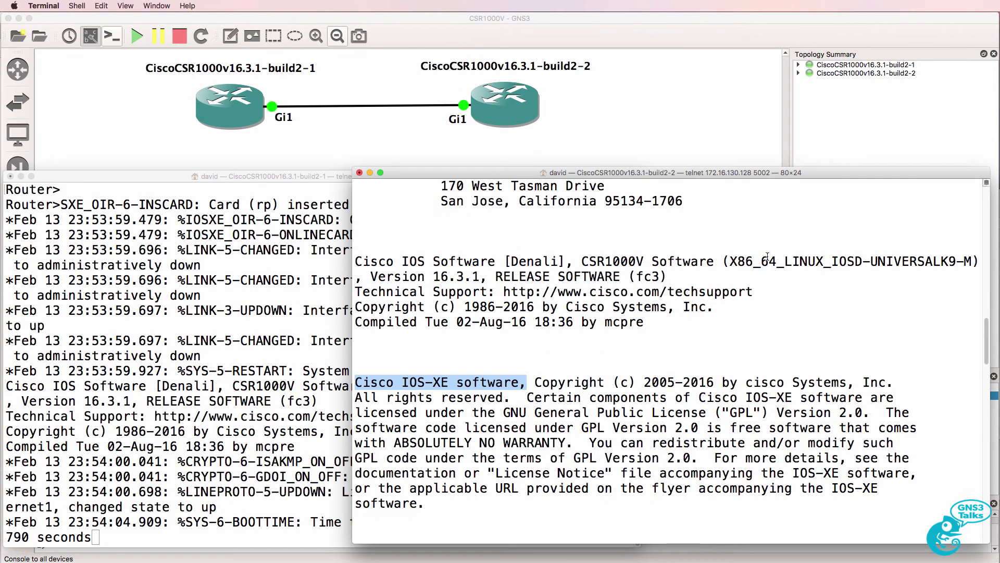
pyautogui.click(656, 276)
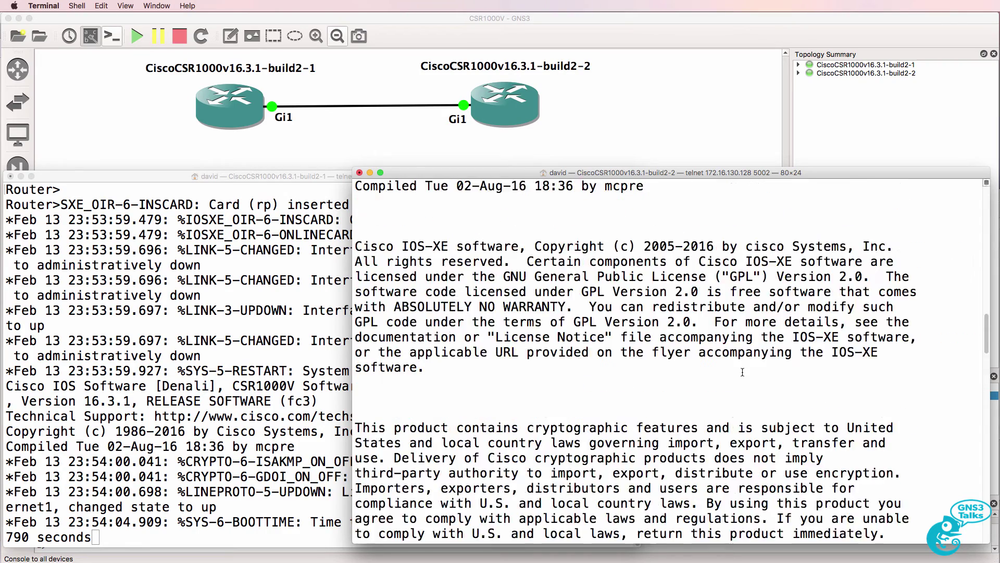
pyautogui.press('Return')
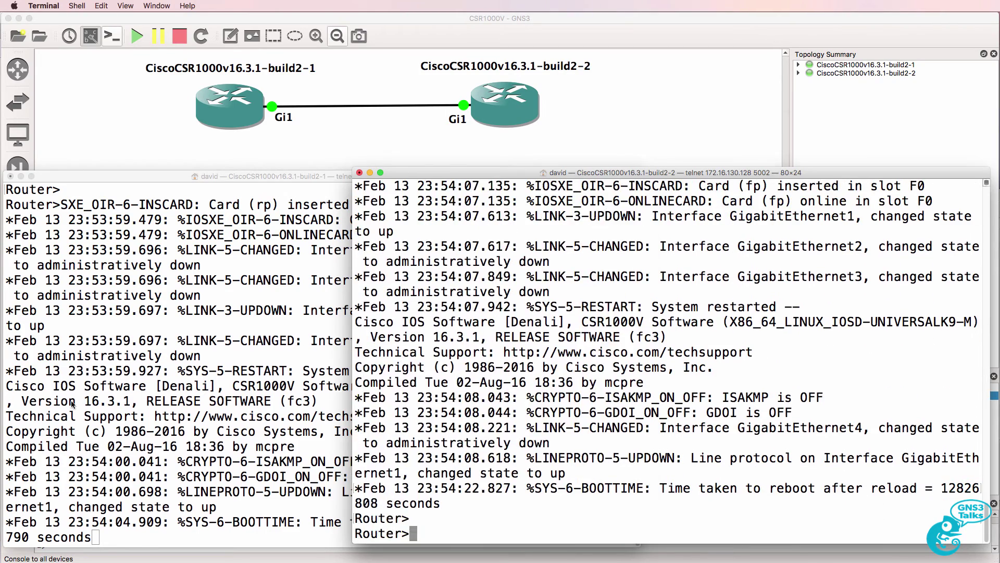
pyautogui.press('super+grave')
pyautogui.press('Return')
pyautogui.press('Return')
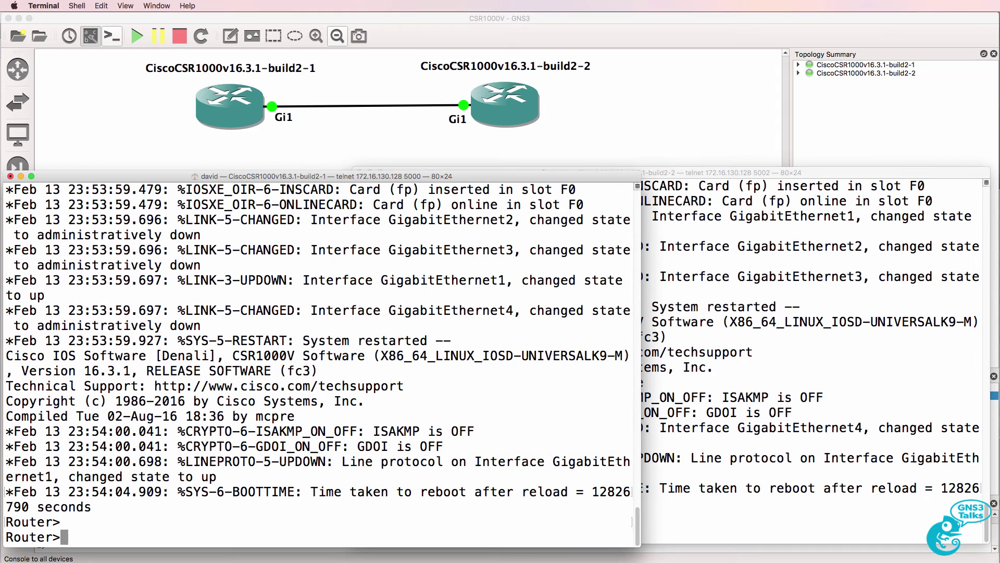
# Step: Enter privileged and global configuration mode on the first router and set its hostname to R1
pyautogui.write('en')
pyautogui.press('Return')
pyautogui.write('conf t')
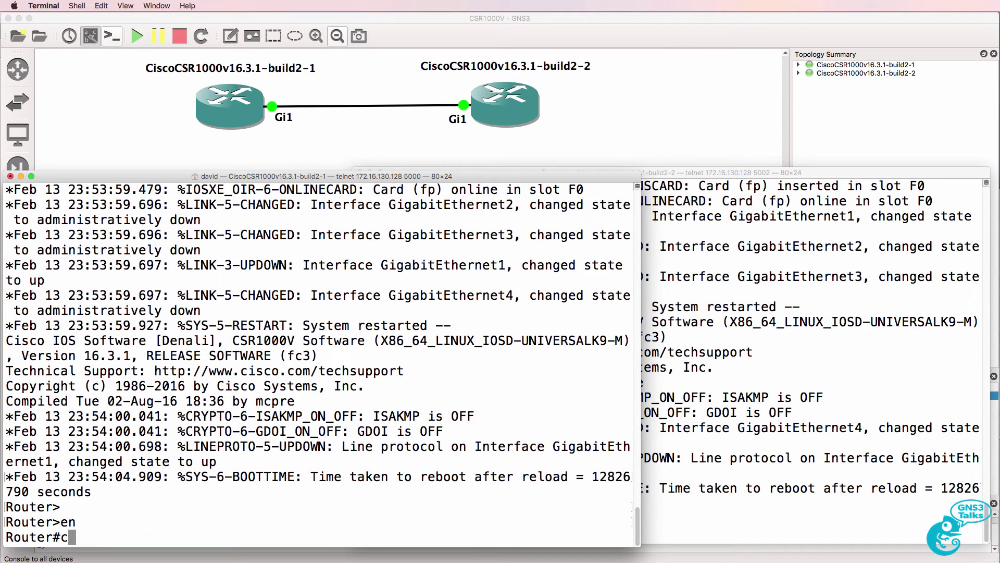
pyautogui.press('Return')
pyautogui.write('host R1')
pyautogui.press('Return')
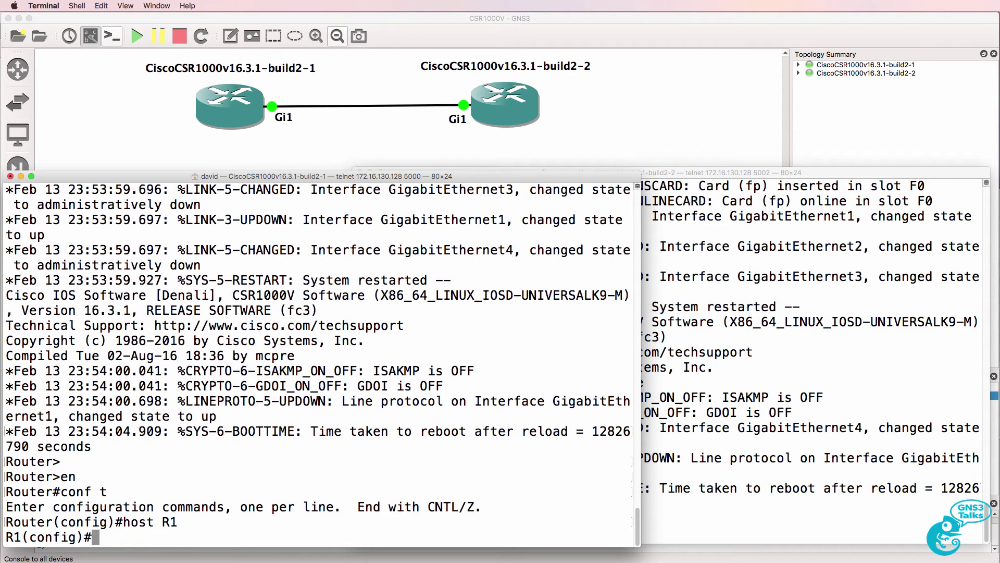
# Step: Configure interface g1 on R1 with IP address 10.1.1.1 255.255.255.0, enable it, and exit configuration mode
pyautogui.write('int g')
pyautogui.write('1')
pyautogui.press('Return')
pyautogui.write('ip add')
pyautogui.press('Tab')
pyautogui.write('1')
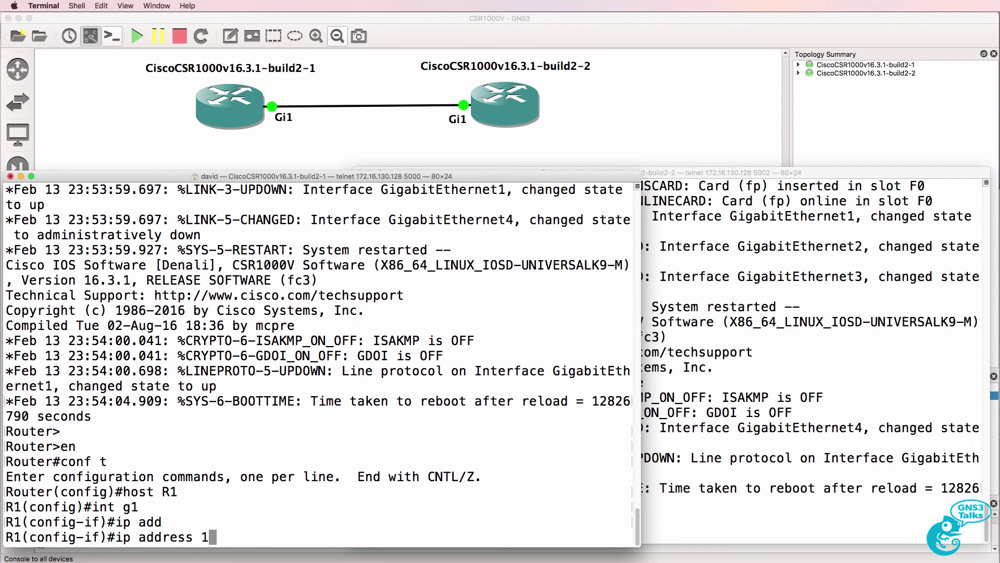
pyautogui.write('0.1.1.1 255.255.255.0')
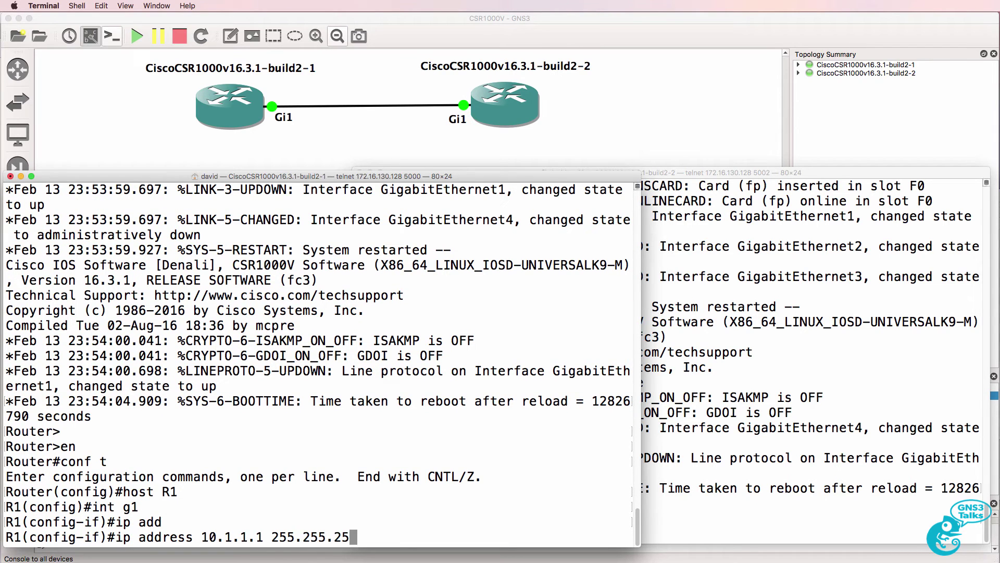
pyautogui.press('Return')
pyautogui.write('no shut')
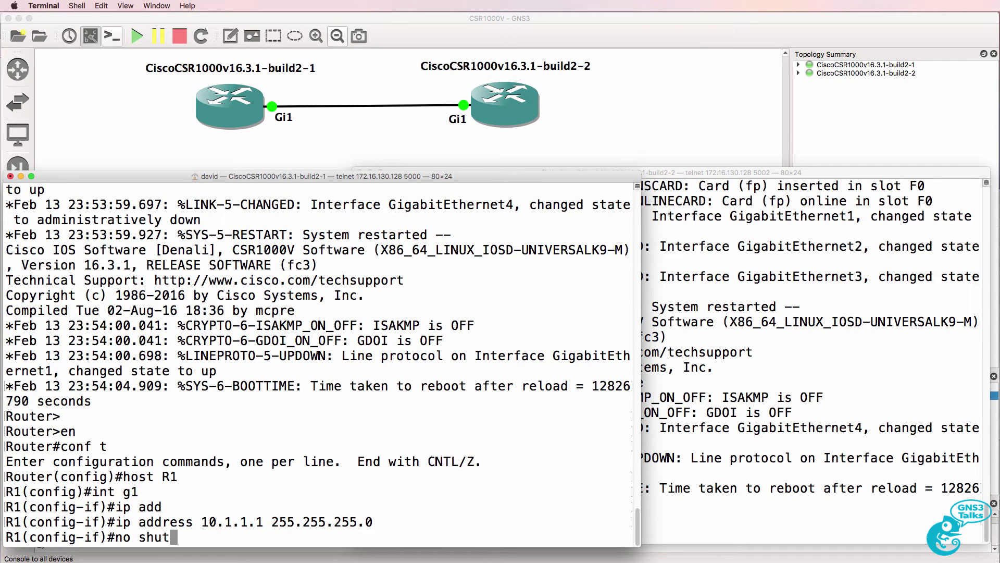
pyautogui.press('Return')
pyautogui.write('end')
pyautogui.press('Return')
# Step: Display R1's brief IP interface summary and highlight the address of GigabitEthernet1
pyautogui.write('sh ip int r')
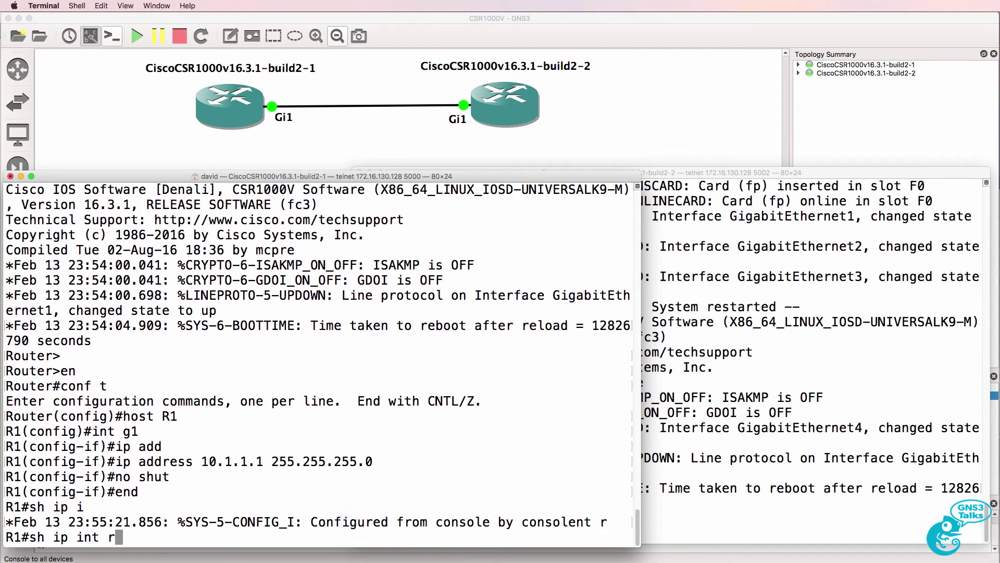
pyautogui.press('BackSpace')
pyautogui.write('bri')
pyautogui.press('Tab')
pyautogui.press('Return')
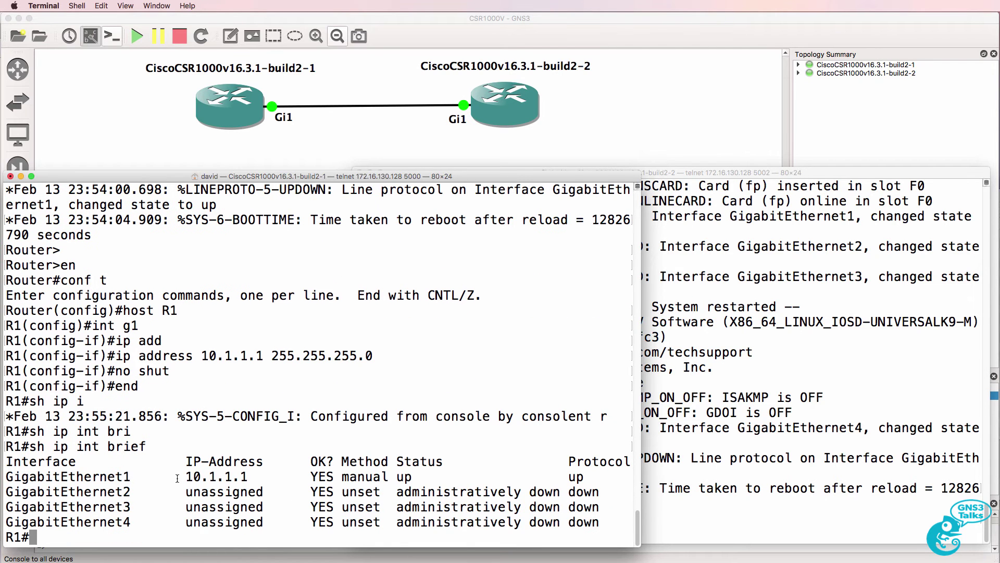
pyautogui.moveTo(178, 479); pyautogui.dragTo(266, 476)
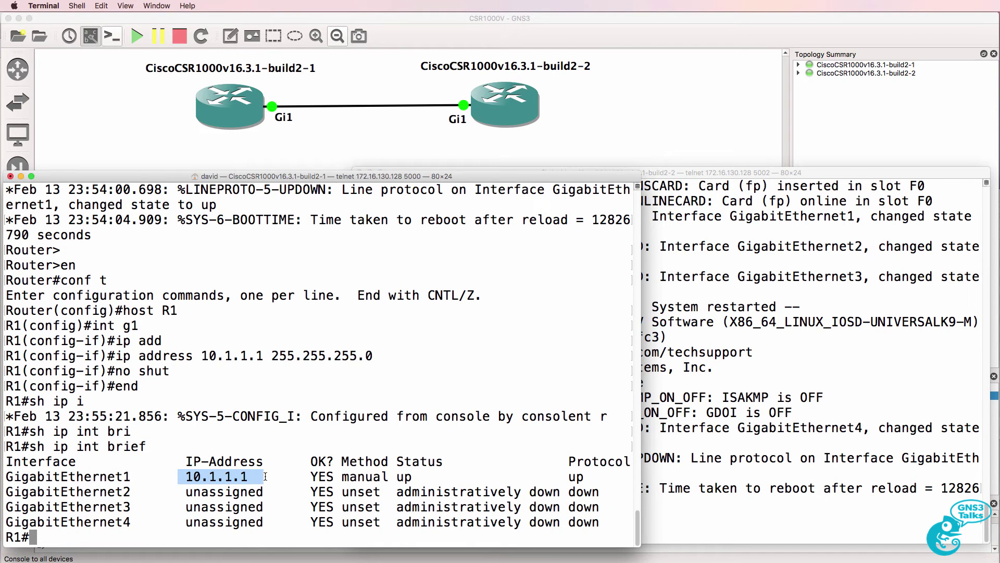
# Step: Enter privileged and global configuration mode on the second router and set its hostname to R2
pyautogui.moveTo(143, 480); pyautogui.dragTo(0, 475)
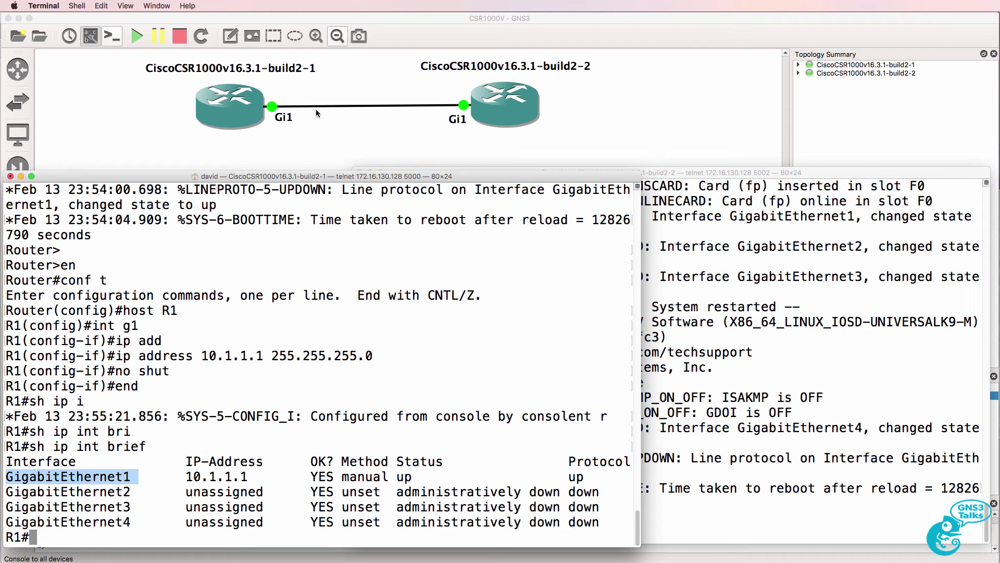
pyautogui.click(783, 386)
pyautogui.write('en')
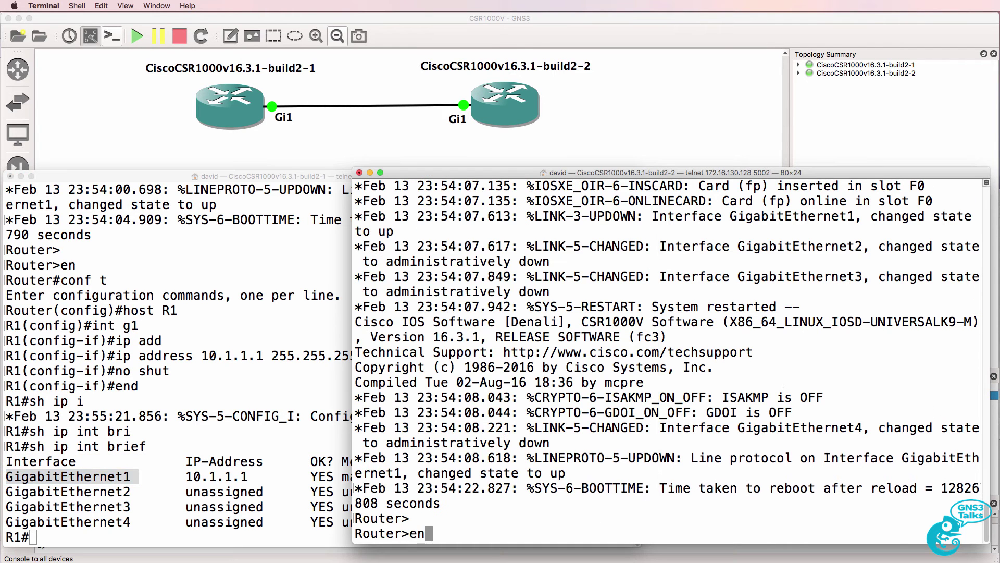
pyautogui.press('Return')
pyautogui.write('conf t')
pyautogui.press('Return')
pyautogui.write('host R2')
pyautogui.press('Return')
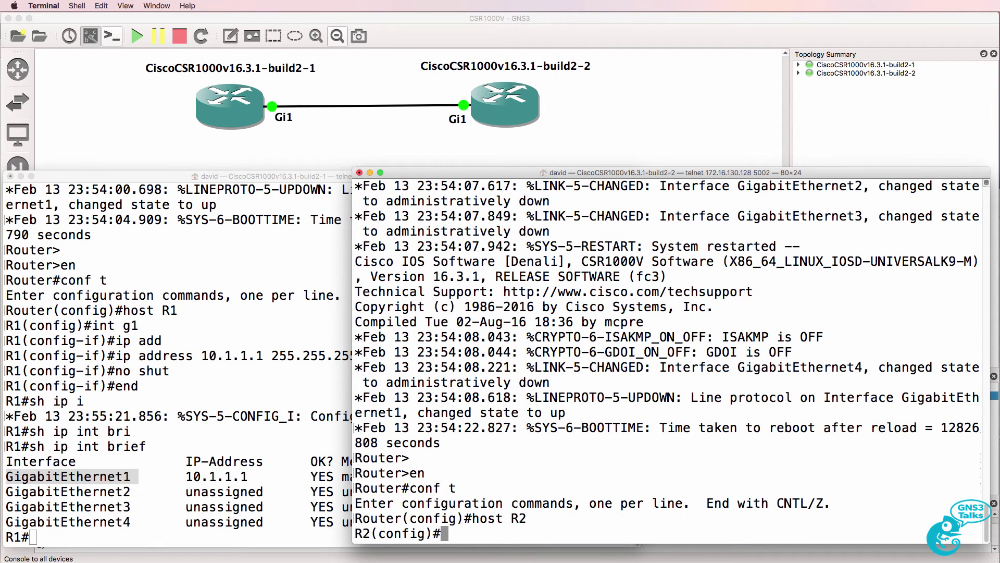
# Step: Configure interface g1 on R2 with IP address 10.1.1.2 255.255.255.0, enable it, and exit configuration mode
pyautogui.write('int g1')
pyautogui.press('Return')
pyautogui.write('ip add')
pyautogui.press('Tab')
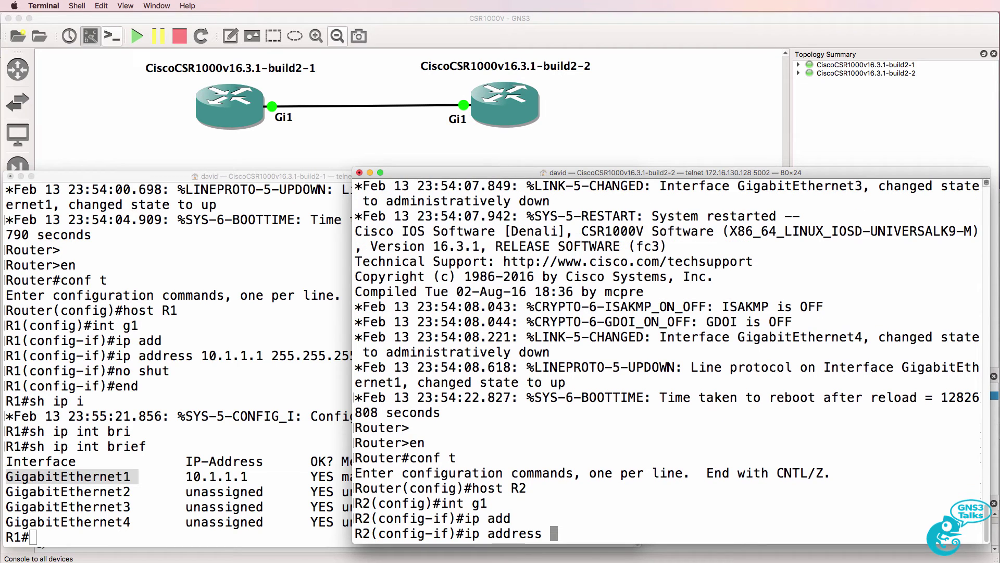
pyautogui.write('10.1.1.2 25')
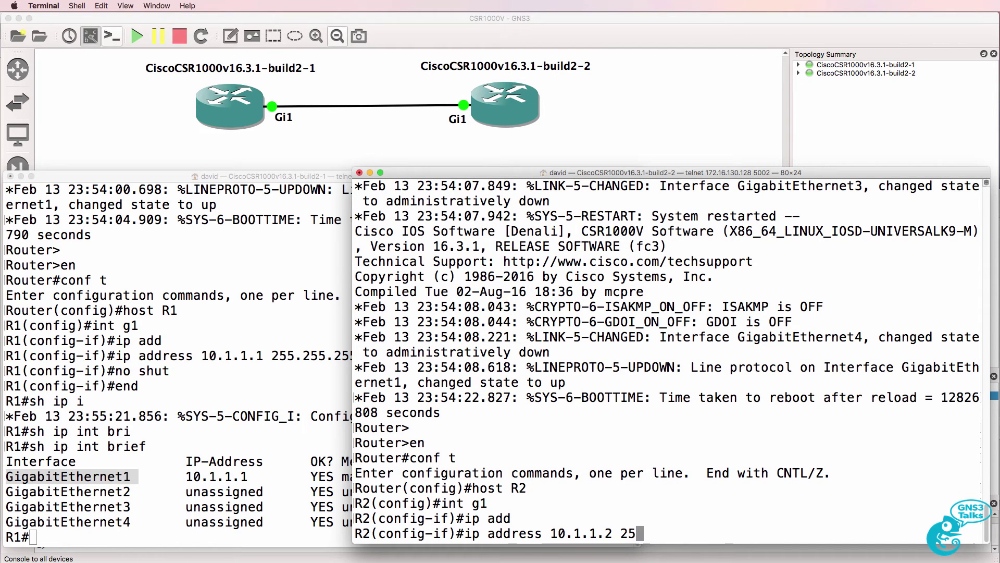
pyautogui.write('5.255.255.0')
pyautogui.press('Return')
pyautogui.write('no shut')
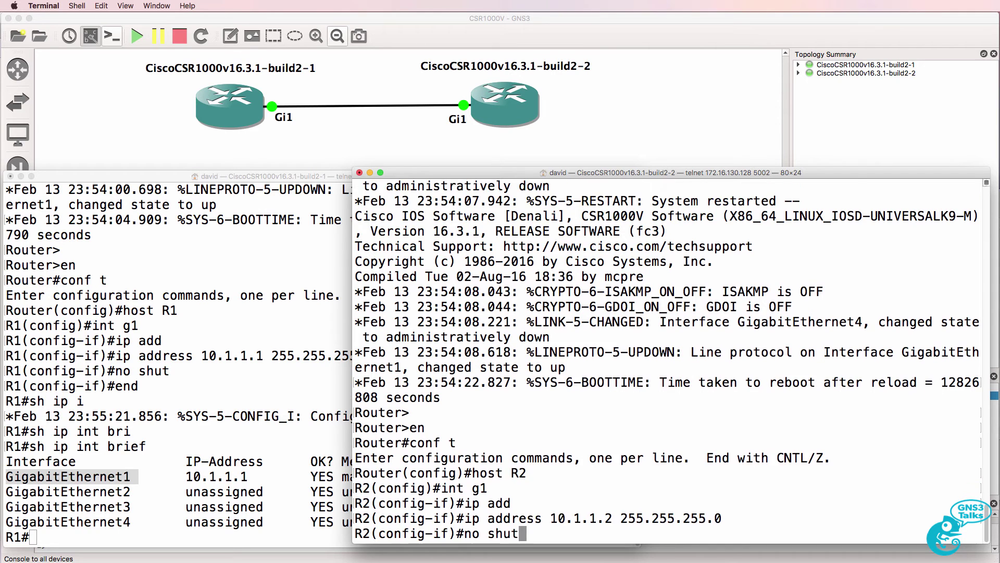
pyautogui.press('Return')
pyautogui.write('end')
pyautogui.press('Return')
# Step: Display the brief IP interface summary on R2
pyautogui.write('sh ip')
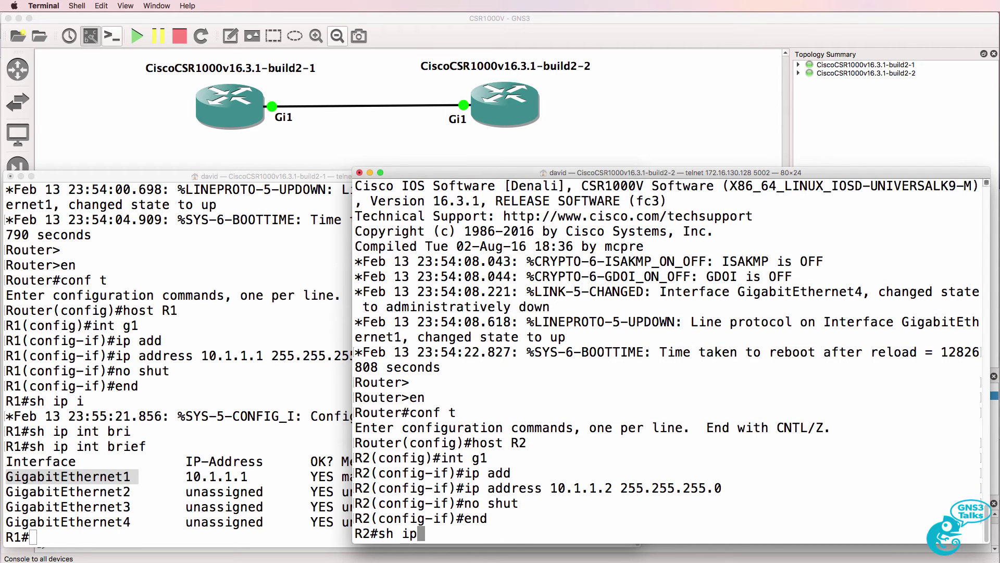
pyautogui.write('int bri')
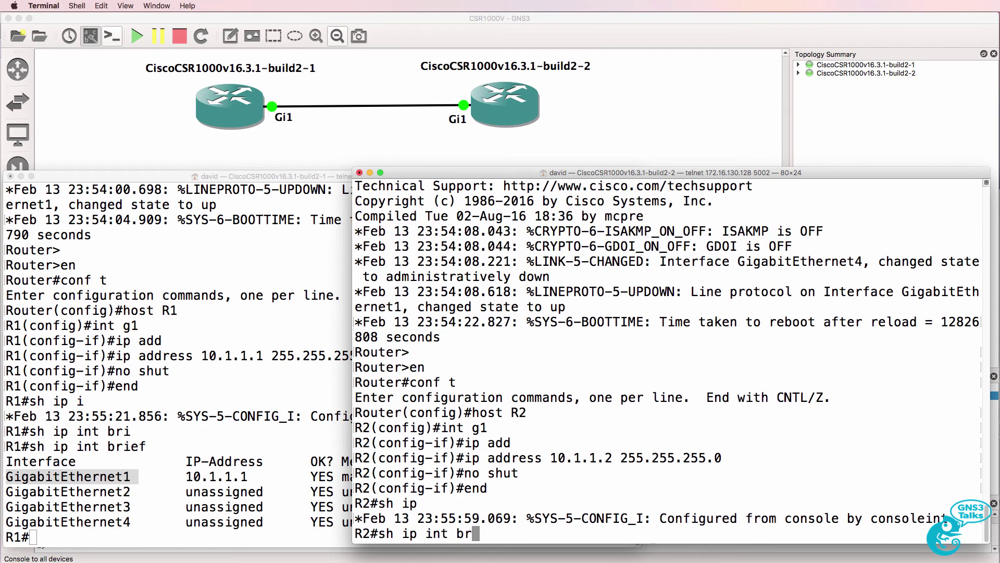
pyautogui.press('Tab')
pyautogui.press('Return')
# Step: Test connectivity in both directions by pinging 10.1.1.1 from R2 and 10.1.1.2 from R1
pyautogui.write('ping 10.1.1.1')
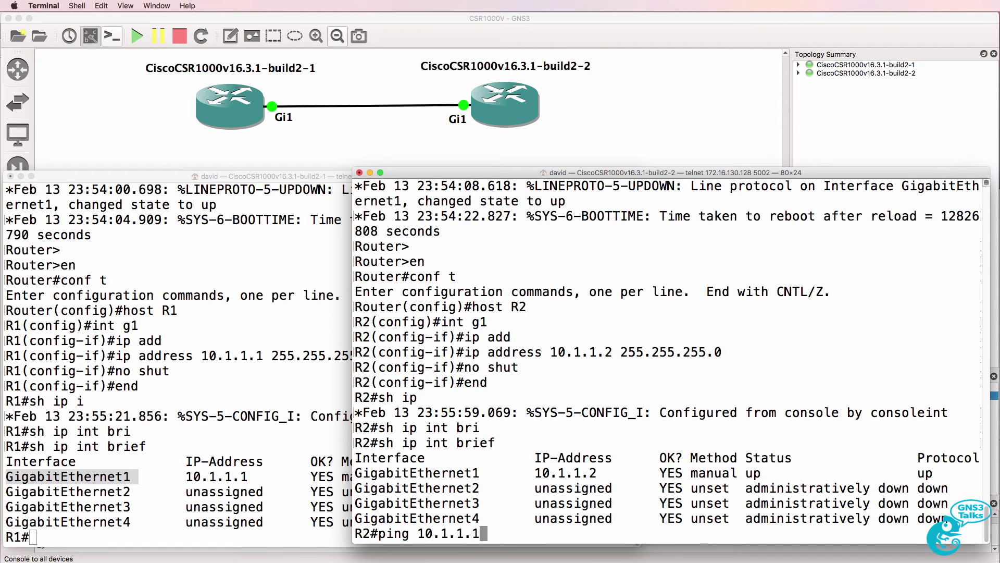
pyautogui.press('Return')
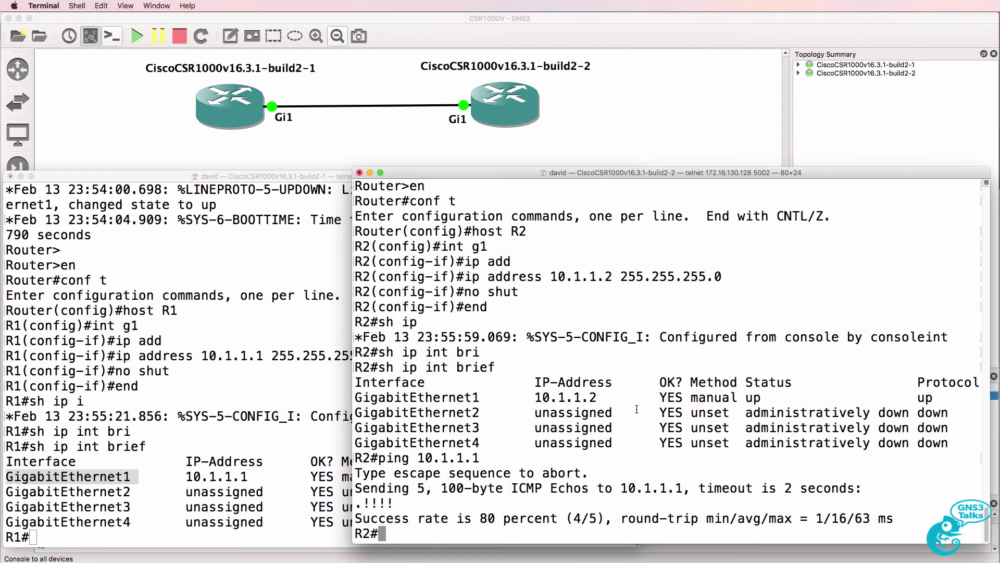
pyautogui.click(49, 391)
pyautogui.write('ping 10')
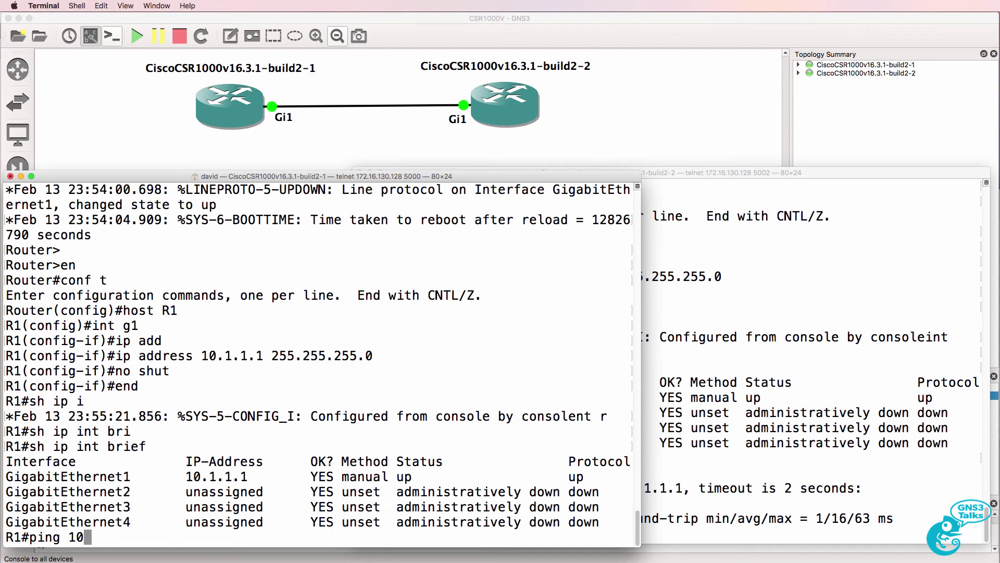
pyautogui.write('.1.1.2')
pyautogui.press('Return')
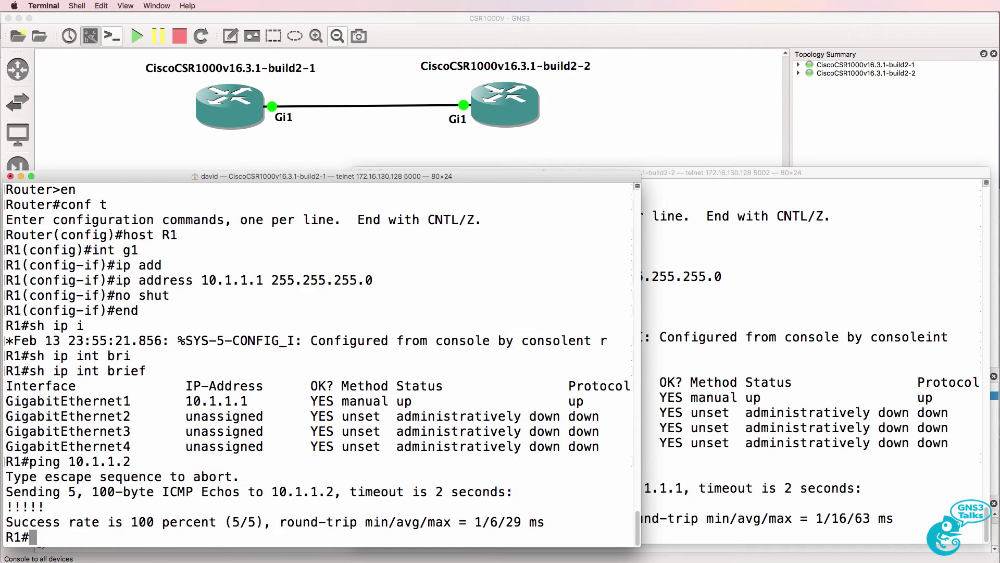
# Step: Enter global configuration mode on R1 and start OSPF routing process 1
pyautogui.write('conf t')
pyautogui.press('Return')
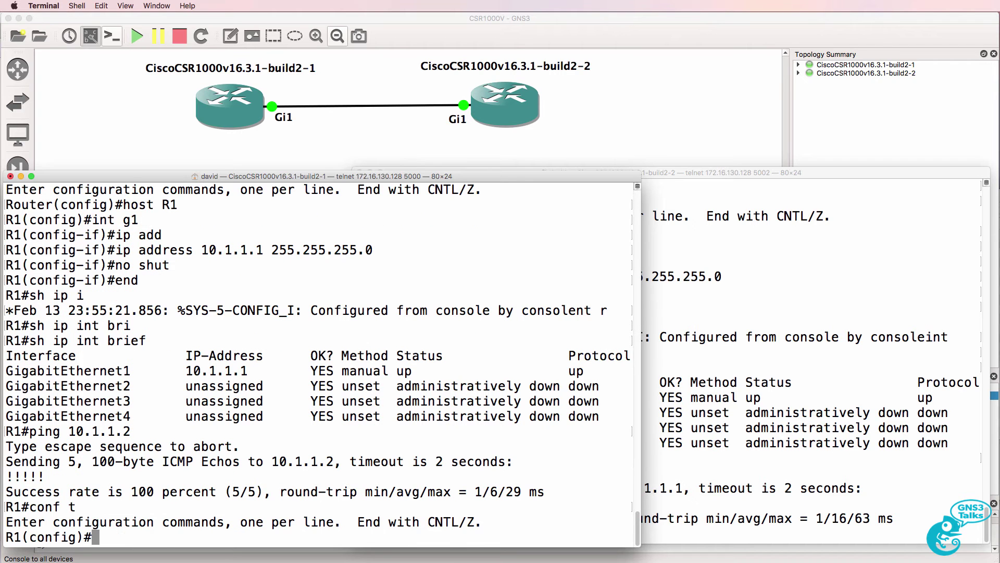
pyautogui.write('router ospf 1')
pyautogui.press('Return')
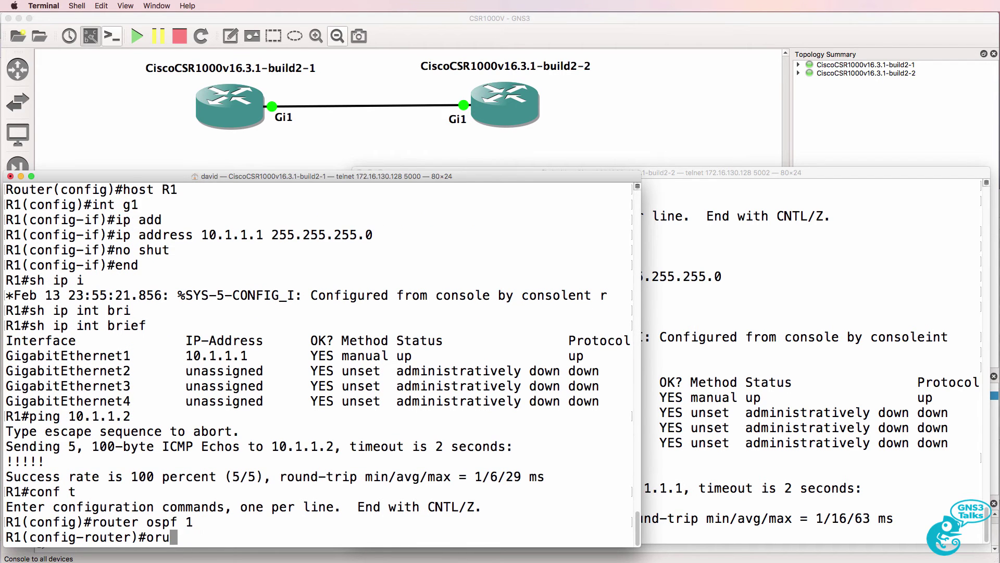
# Step: Add the OSPF statement network 0.0.0.0 0.0.0.0 area 0 to R1's routing process
pyautogui.write('oruter-')
pyautogui.press('BackSpace')
pyautogui.press('BackSpace')
pyautogui.press('BackSpace')
pyautogui.press('BackSpace')
pyautogui.press('BackSpace')
pyautogui.press('BackSpace')
pyautogui.press('BackSpace')
pyautogui.write('net')
pyautogui.press('Tab')
pyautogui.write('0.0.')
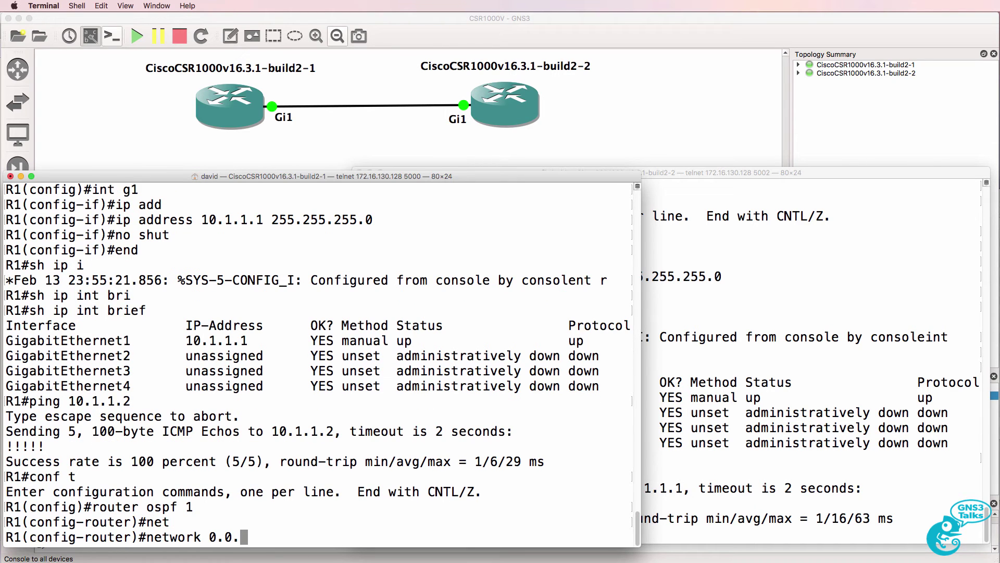
pyautogui.write('0.0 0.0.0.0')
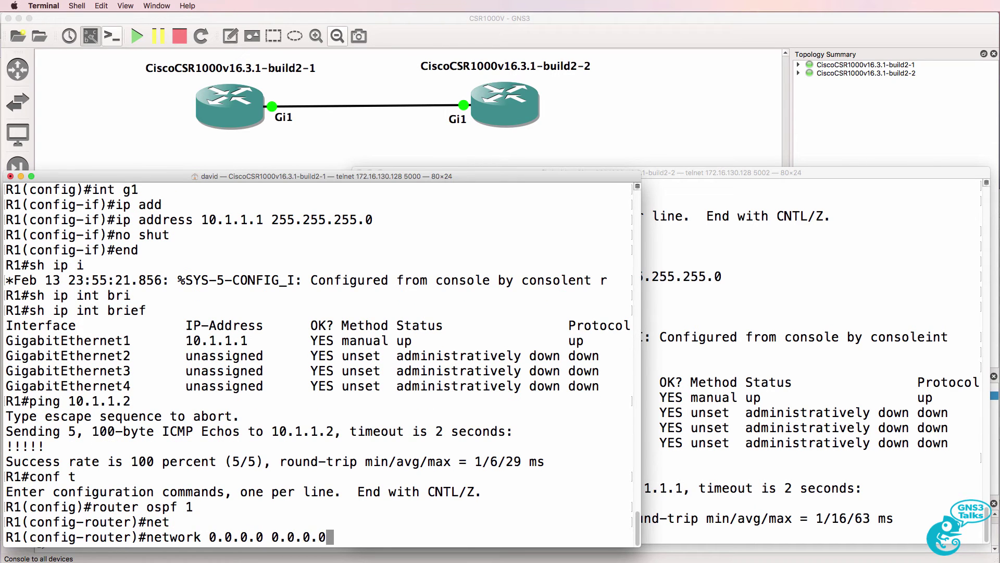
pyautogui.write(' area 0')
pyautogui.press('Return')
# Step: Create interface loopback 0 on R1 with IP address 1.1.1.1 255.255.255.255 and exit configuration mode
pyautogui.write('int loop 0')
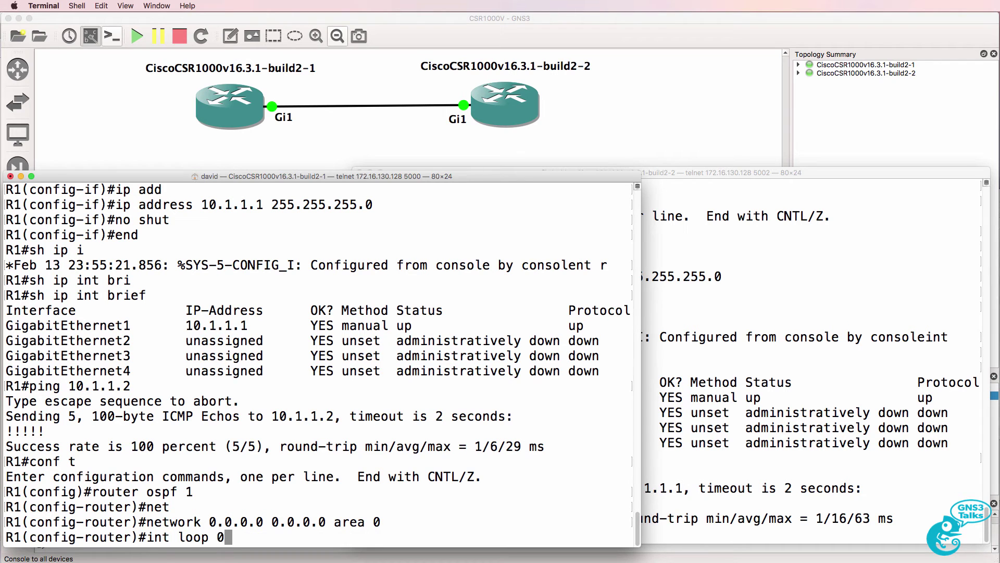
pyautogui.press('Return')
pyautogui.write('ip add')
pyautogui.press('Tab')
pyautogui.write('1.1.1.1')
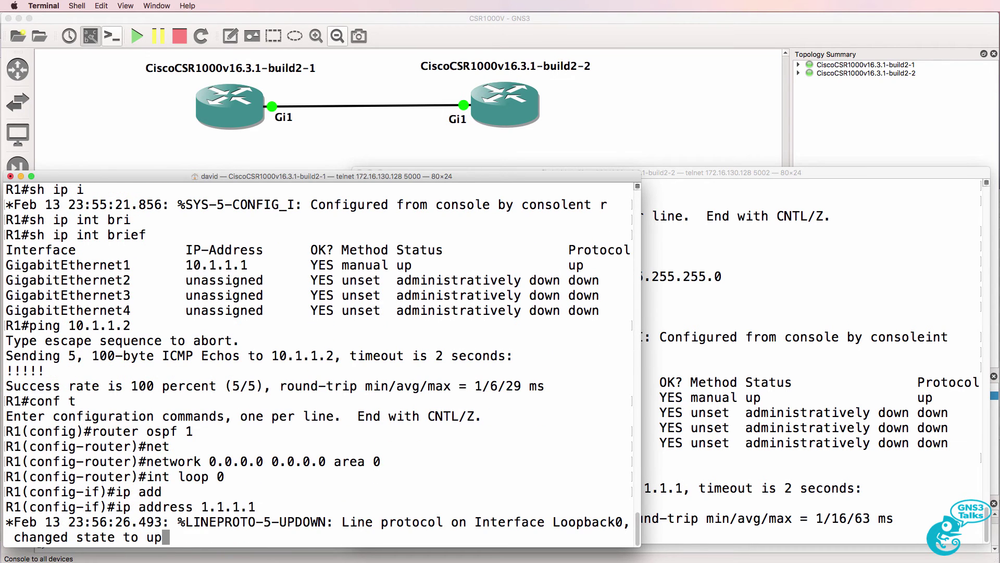
pyautogui.write(' 255.255.255.255.')
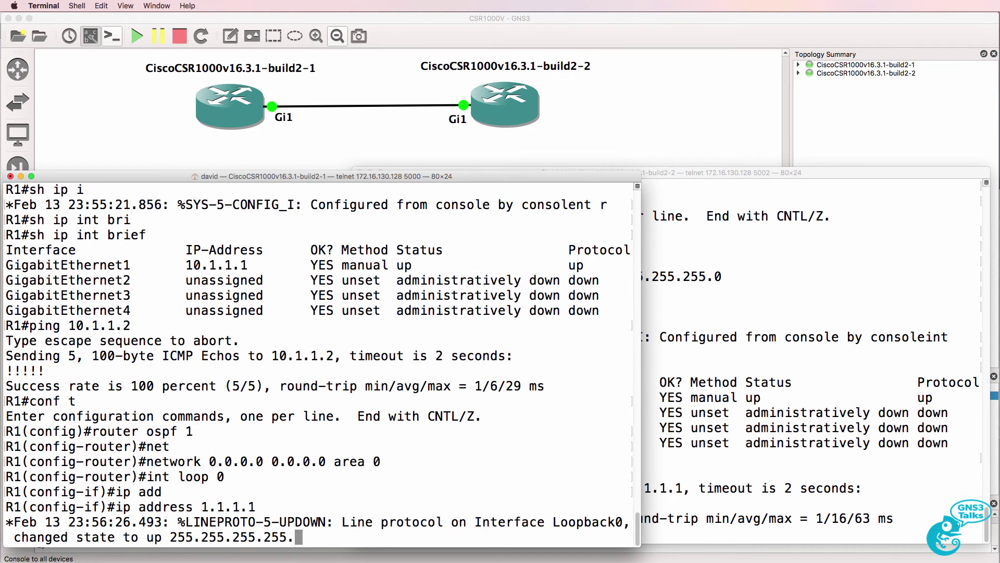
pyautogui.press('BackSpace')
pyautogui.press('Return')
pyautogui.write('end')
pyautogui.press('Return')
# Step: Display R1's brief IP interface summary to check the loopback interface
pyautogui.write('sh ip ')
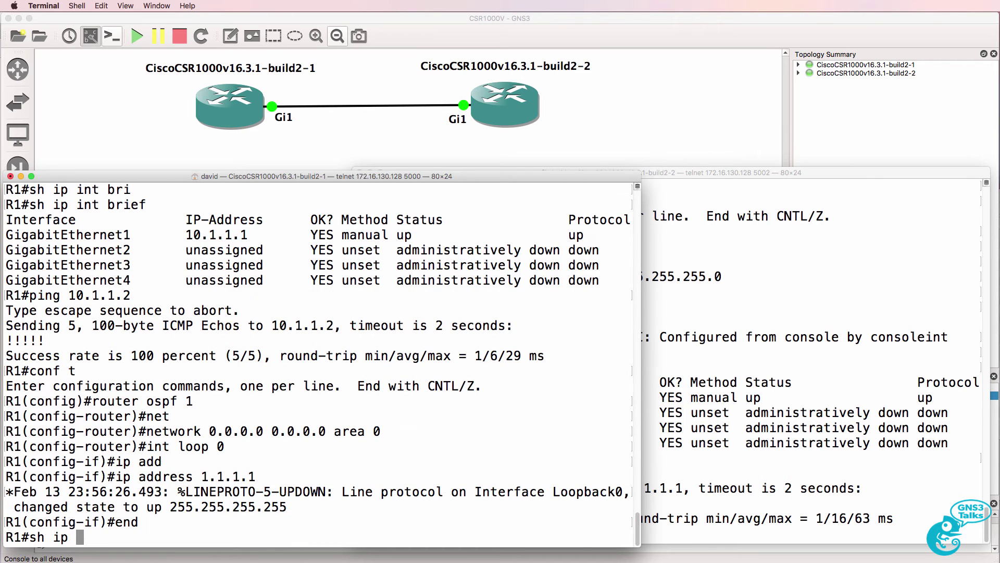
pyautogui.write('int br')
pyautogui.press('Tab')
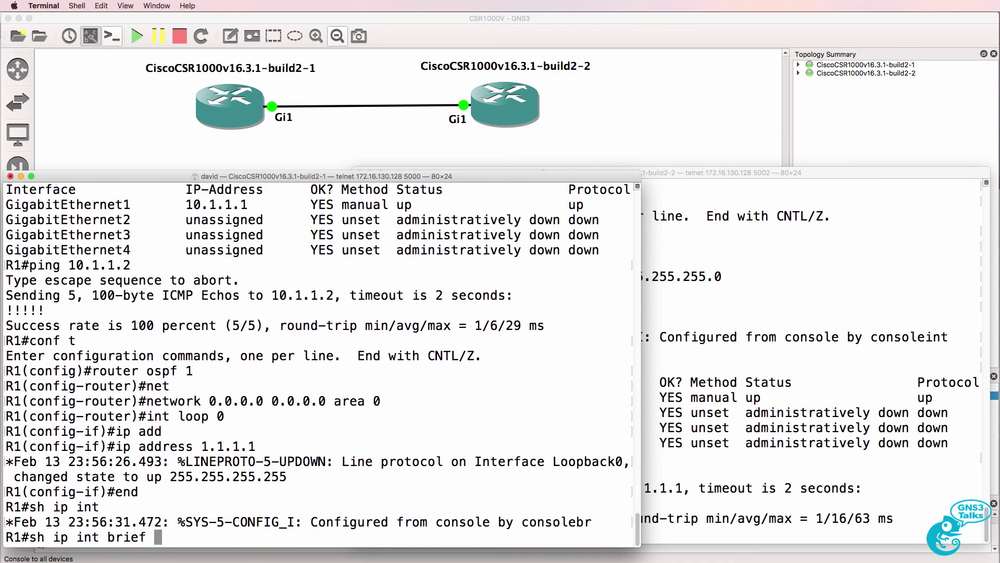
pyautogui.press('Return')
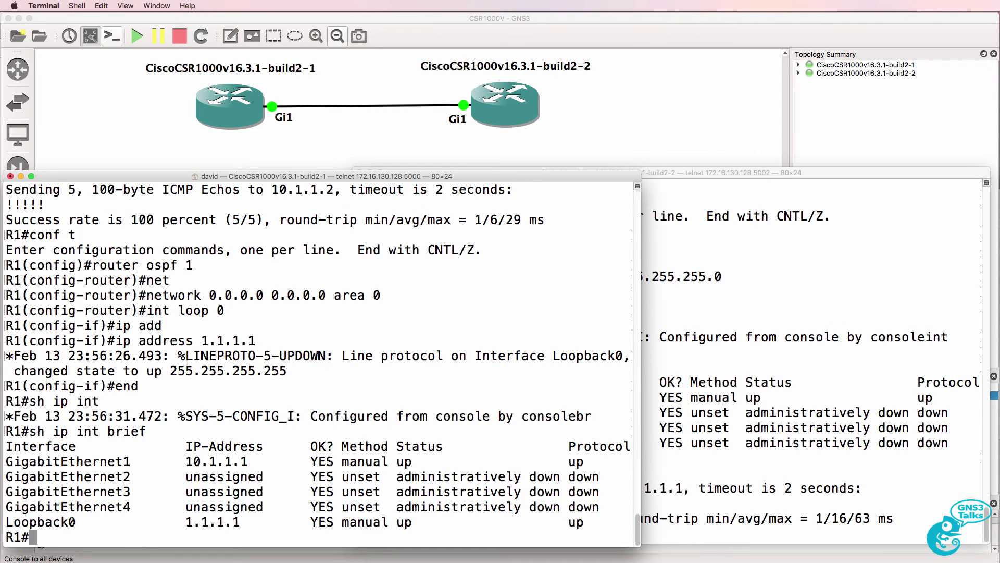
# Step: Display the brief summary of OSPF-enabled interfaces on R1
pyautogui.write('sh ip os')
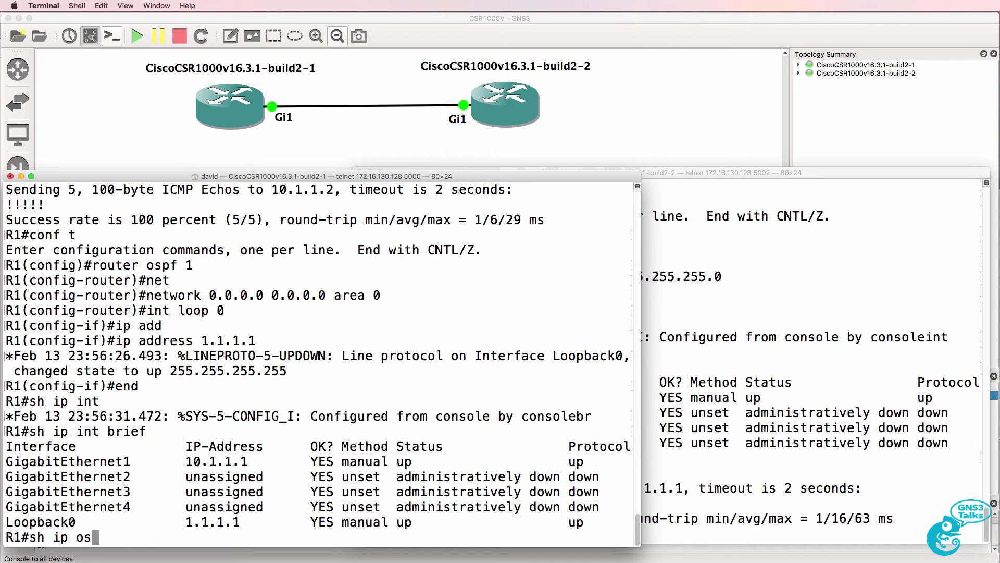
pyautogui.write('pf int br')
pyautogui.press('Tab')
pyautogui.press('Return')
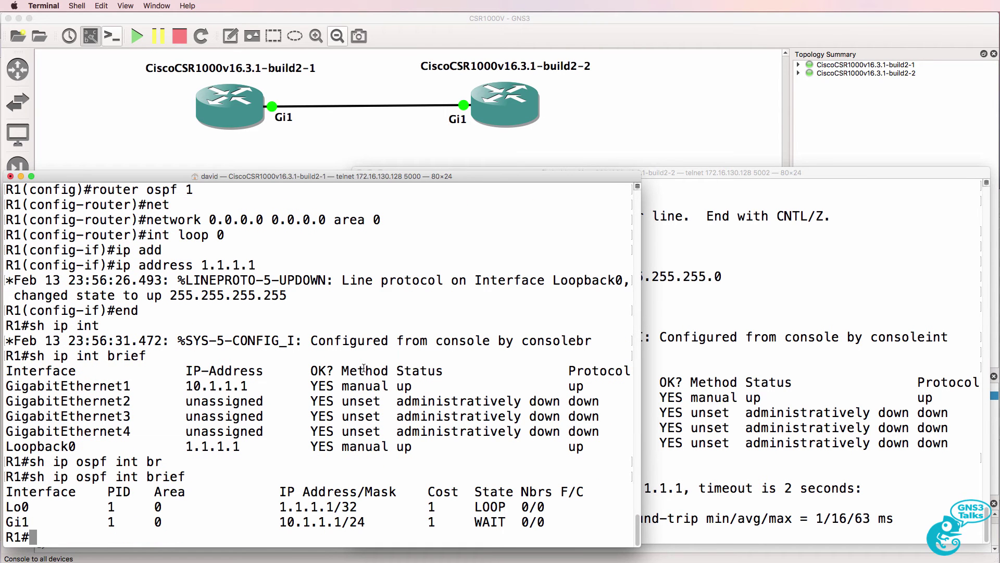
# Step: In R2's console, enter global configuration mode and create loopback 0 with IP address 2.2.2.2 255.255.255.255
pyautogui.click(733, 374)
pyautogui.write('conf t')
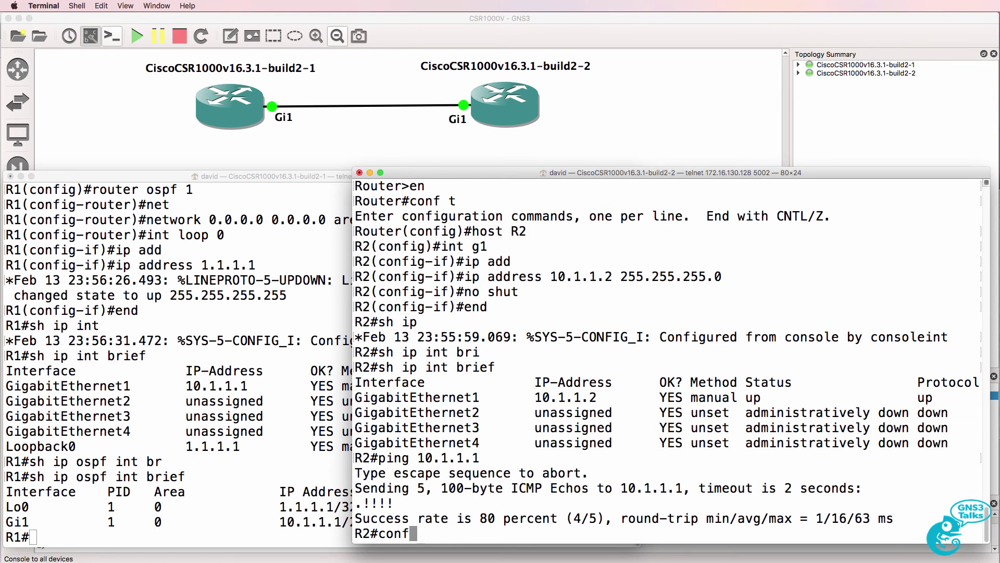
pyautogui.press('Return')
pyautogui.write('int loop 0')
pyautogui.press('Return')
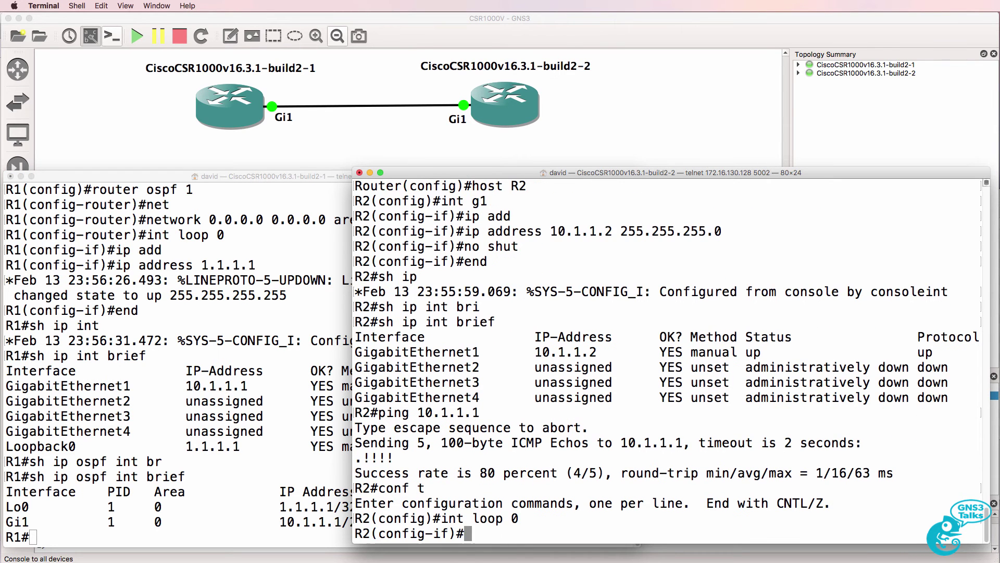
pyautogui.write('ip add')
pyautogui.press('Tab')
pyautogui.write('2.2.2.2 25')
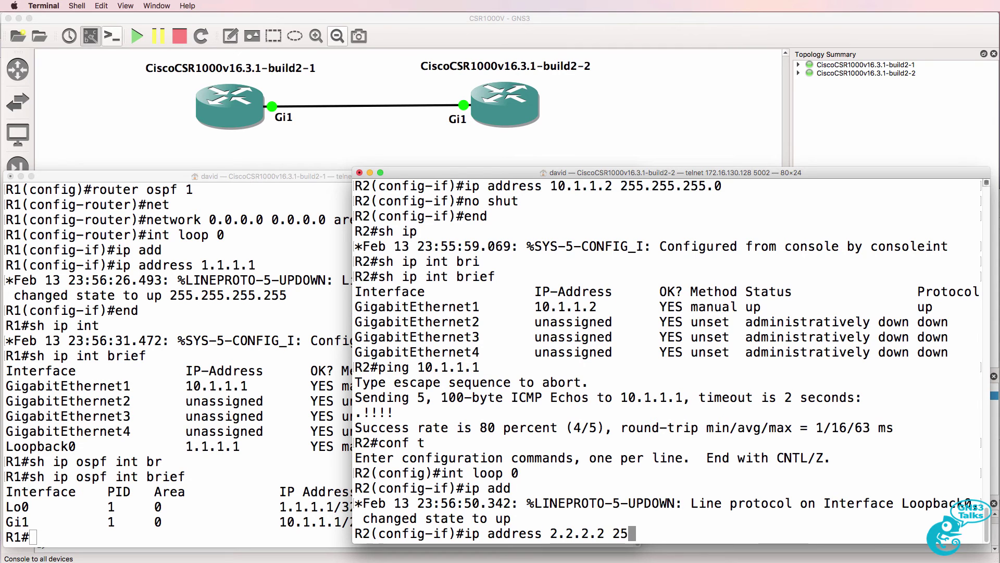
pyautogui.write('5.255.255.255')
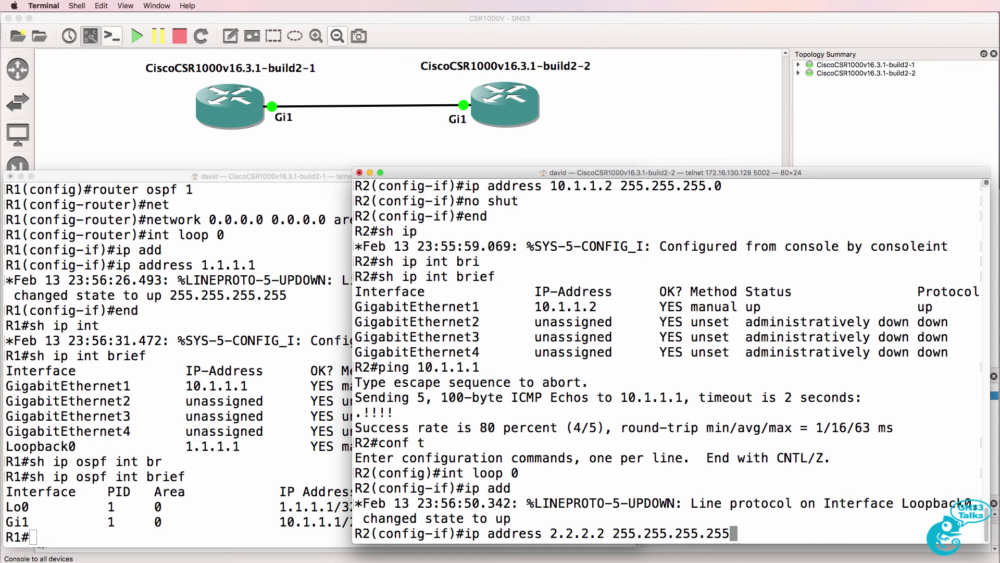
pyautogui.press('Return')
# Step: Start OSPF process 1 on R2 with network 0.0.0.0 0.0.0.0 area 0 and exit configuration mode
pyautogui.write('router ospf 1')
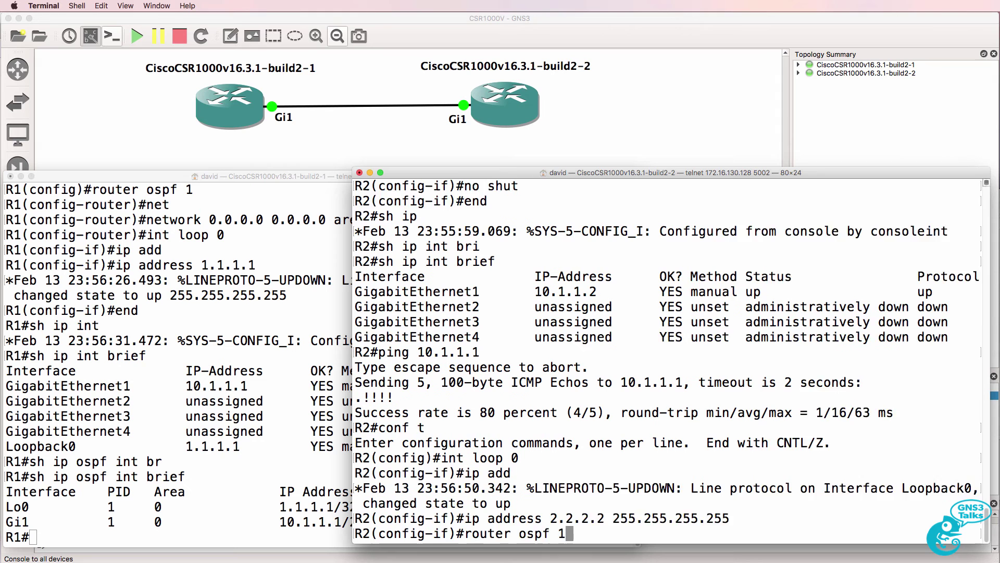
pyautogui.press('Return')
pyautogui.write('net')
pyautogui.press('Tab')
pyautogui.write('0.')
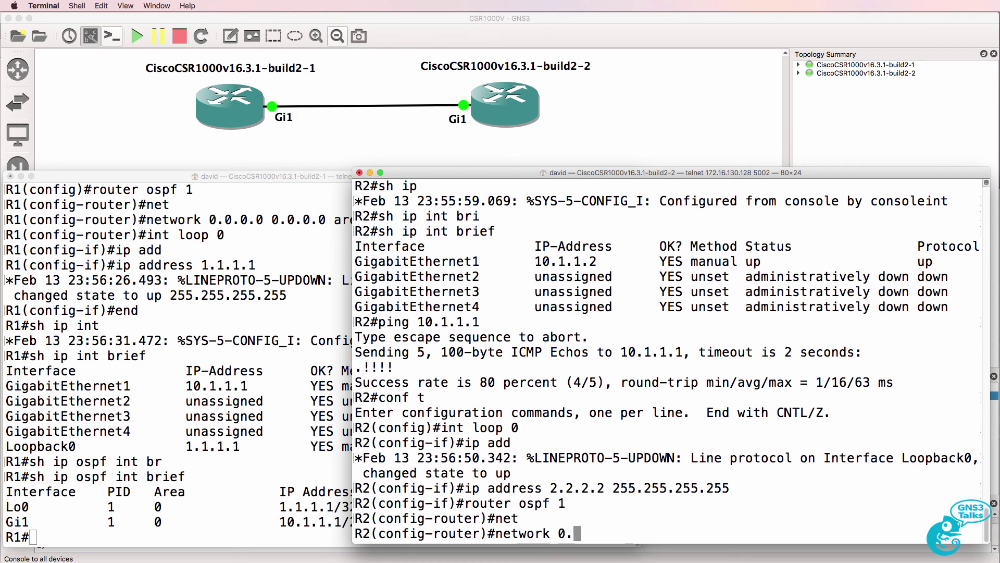
pyautogui.write('0.0.0 0.0.0.0 area 0')
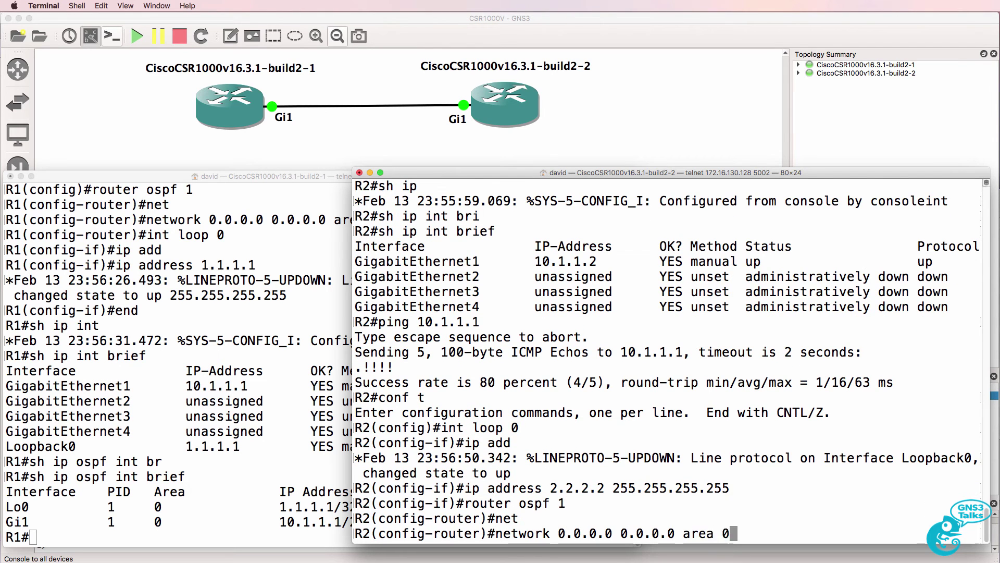
pyautogui.press('Return')
pyautogui.write('end')
pyautogui.press('Return')
# Step: Display R2's detailed OSPF interface information and highlight the Loopback0 section
pyautogui.write('sh')
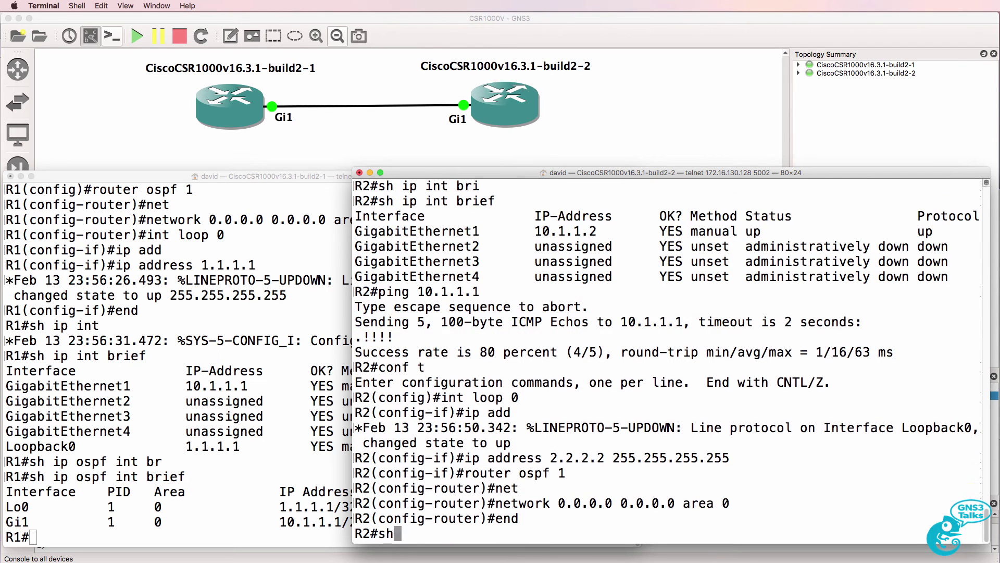
pyautogui.write(' ip ospf int')
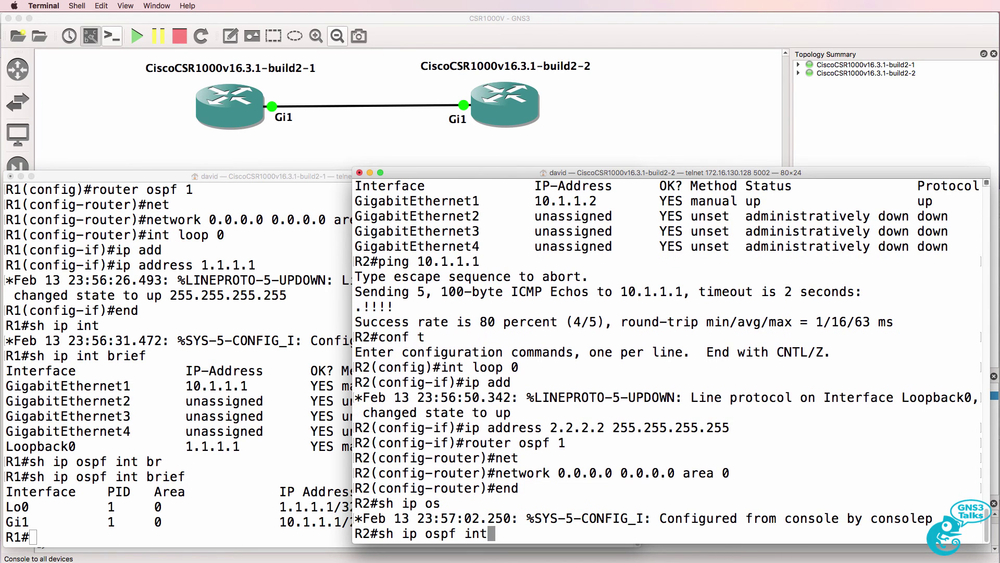
pyautogui.press('Return')
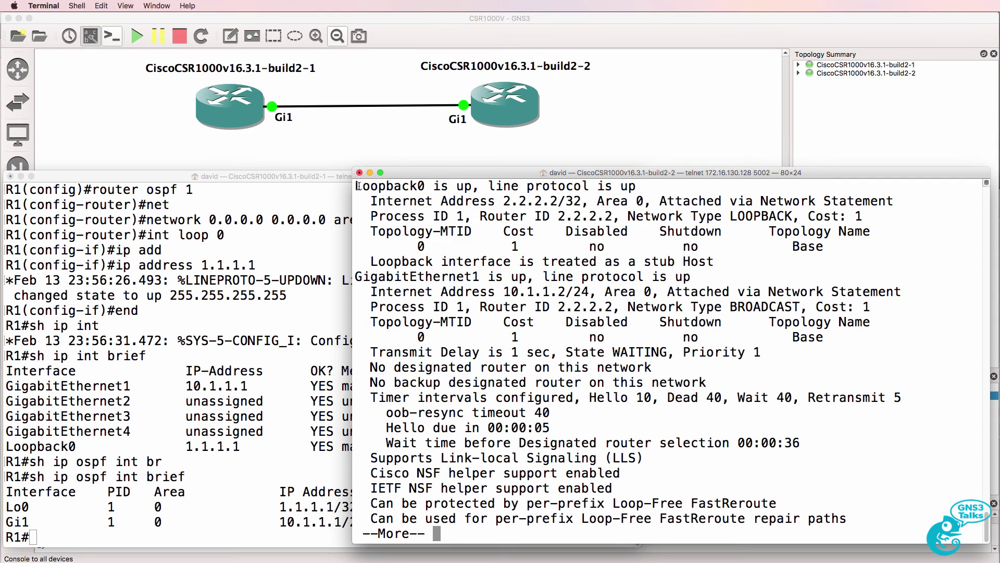
pyautogui.moveTo(356, 183); pyautogui.dragTo(721, 246)
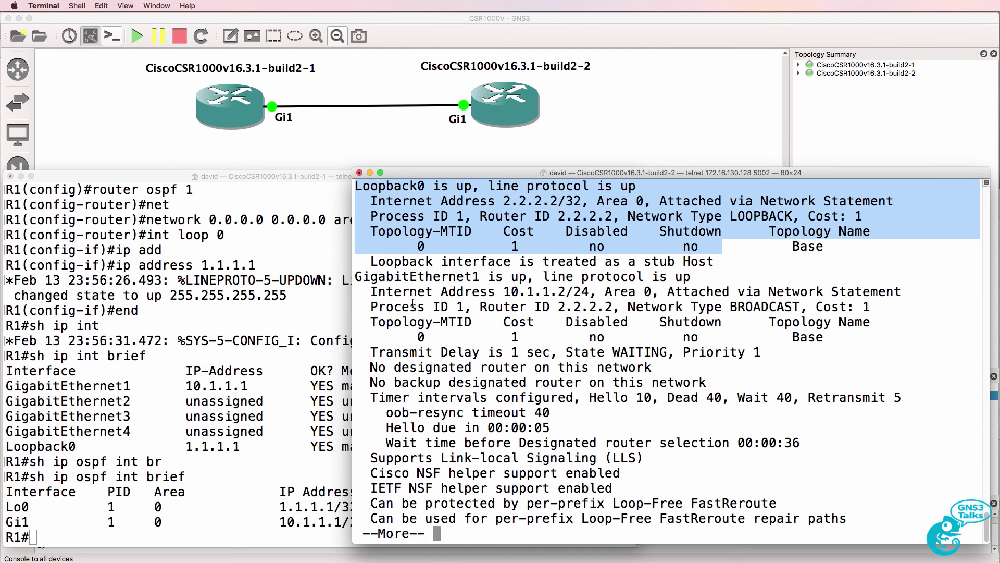
# Step: Highlight the GigabitEthernet1 section and its router ID in R2's output, then leave it and display R2's OSPF interface brief
pyautogui.moveTo(356, 277); pyautogui.dragTo(717, 356)
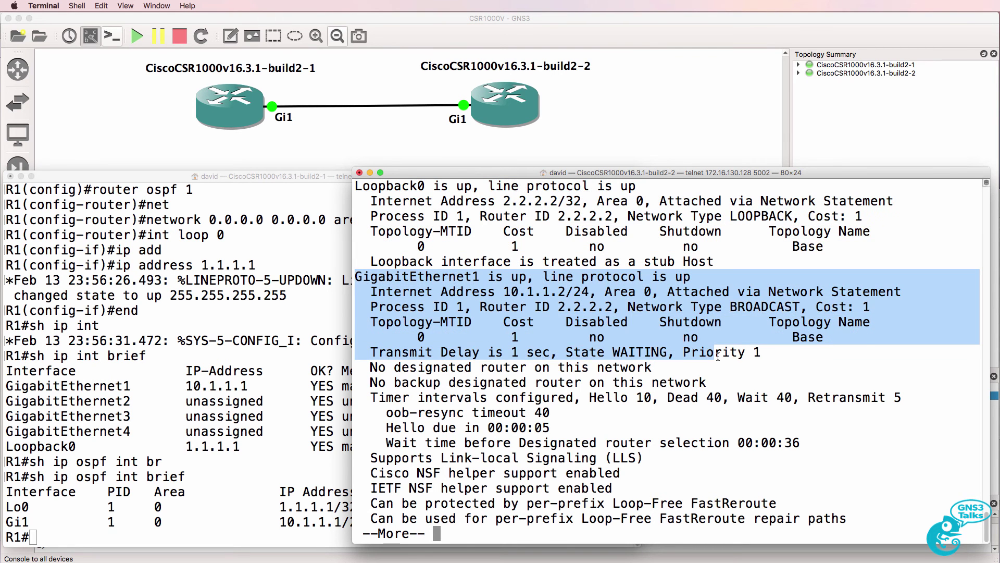
pyautogui.moveTo(475, 307); pyautogui.dragTo(615, 307)
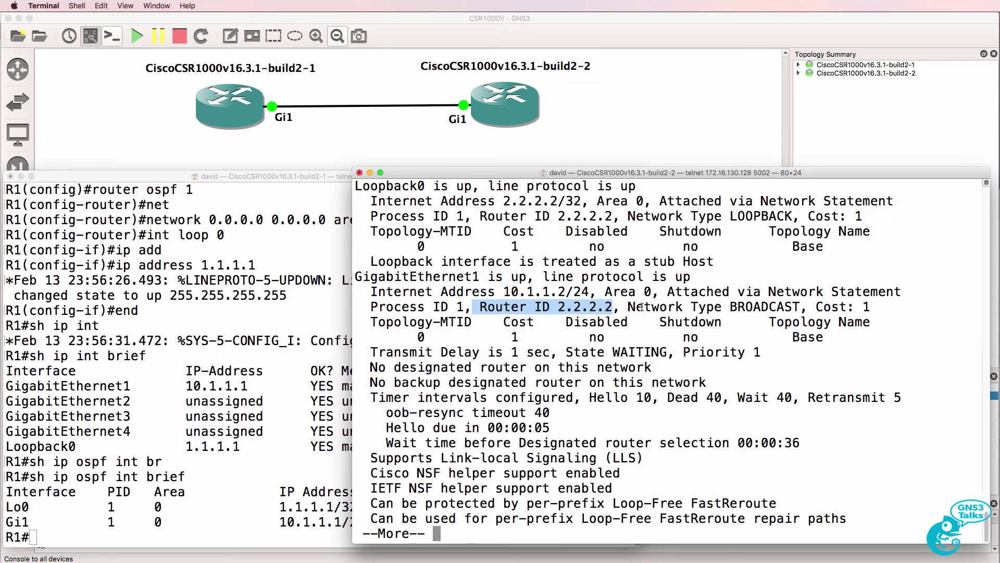
pyautogui.press('space')
pyautogui.write('sh ip ospf int bri')
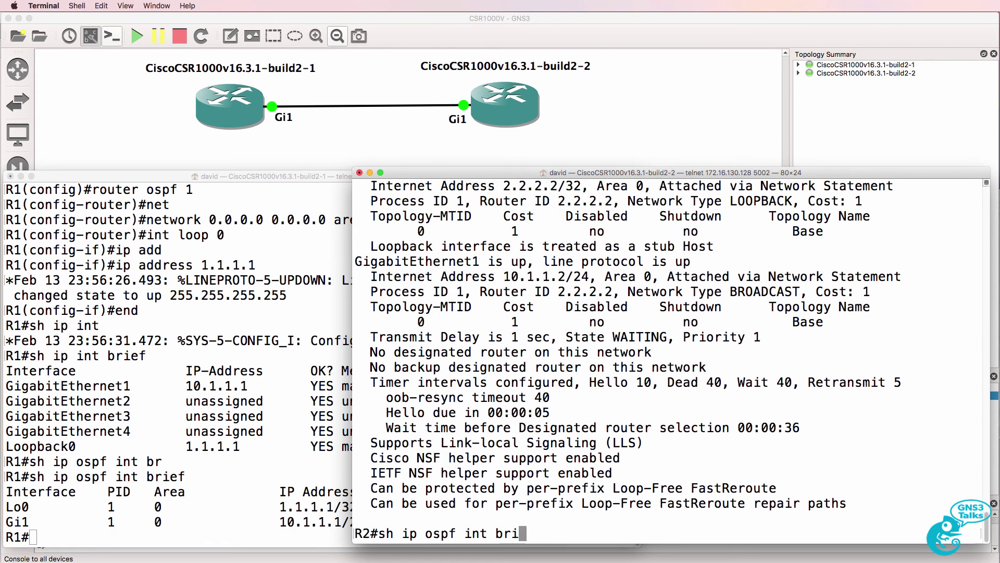
pyautogui.press('Tab')
pyautogui.press('Return')
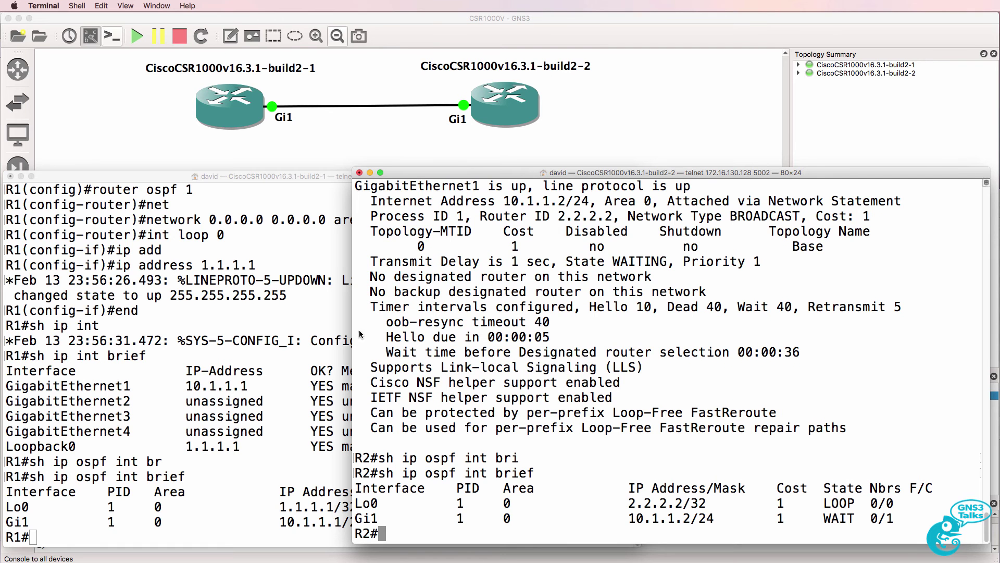
# Step: Switch to R1's console, display the OSPF interface brief again, and highlight the Gi1 line up to its state
pyautogui.click(308, 343)
pyautogui.press('Up')
pyautogui.press('Return')
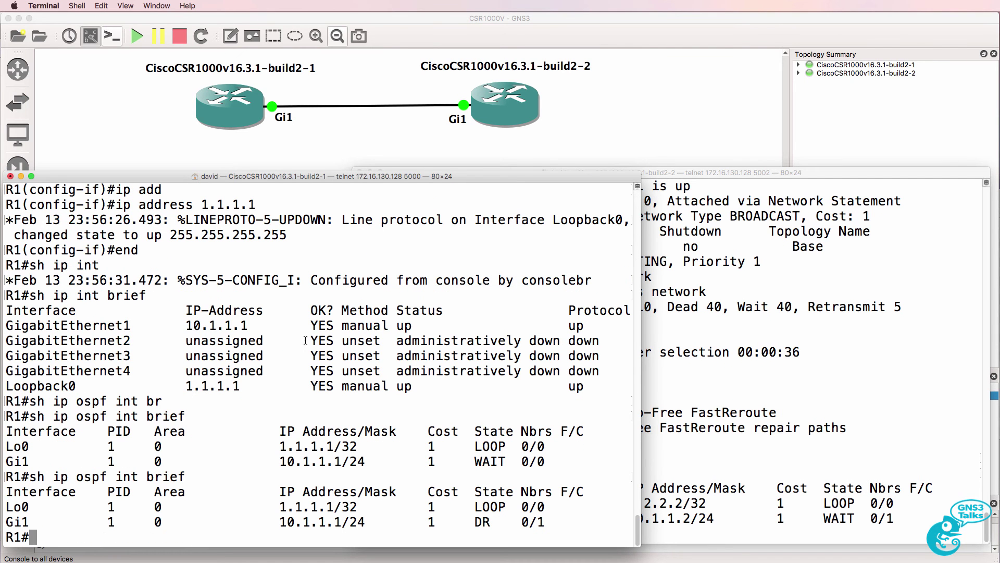
pyautogui.moveTo(490, 521); pyautogui.dragTo(2, 522)
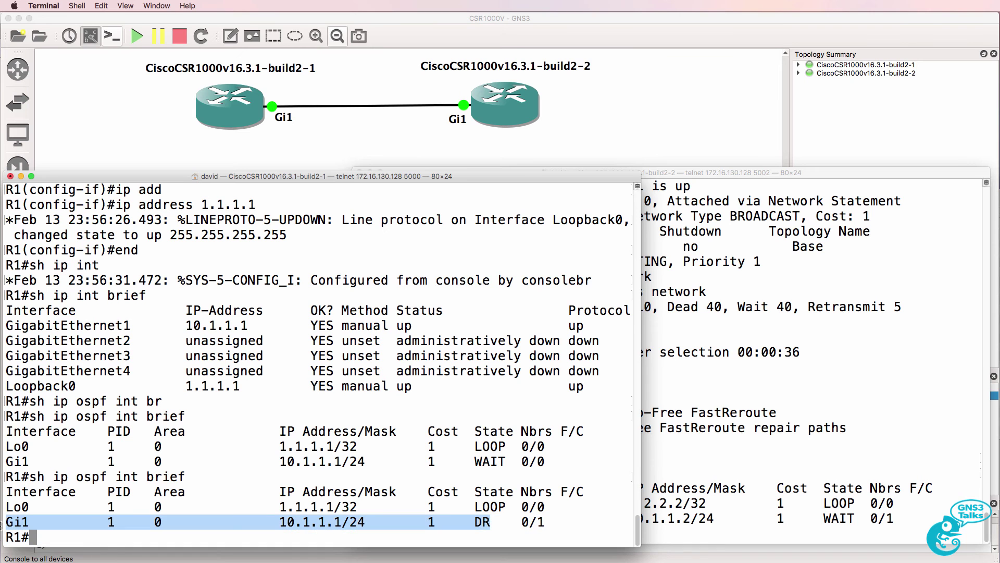
# Step: Switch to R2's console, display the OSPF interface brief again, and highlight the Gi1 interface's state
pyautogui.click(930, 407)
pyautogui.press('Up')
pyautogui.press('Return')
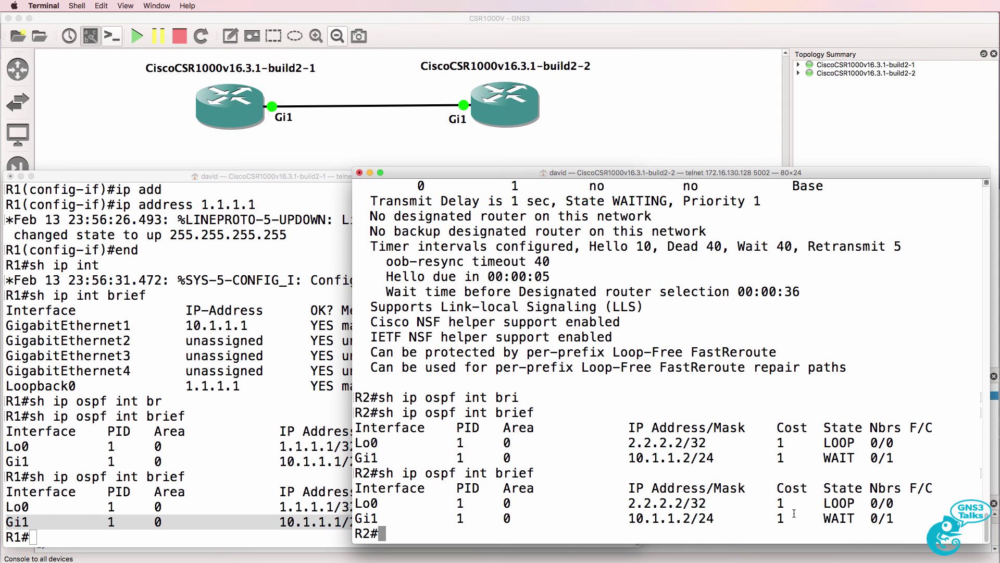
pyautogui.moveTo(805, 514); pyautogui.dragTo(855, 517)
# Step: Switch to R1's console, display its IP routing table, and highlight the route entries below the codes legend
pyautogui.press('super+grave')
pyautogui.write('sh ip')
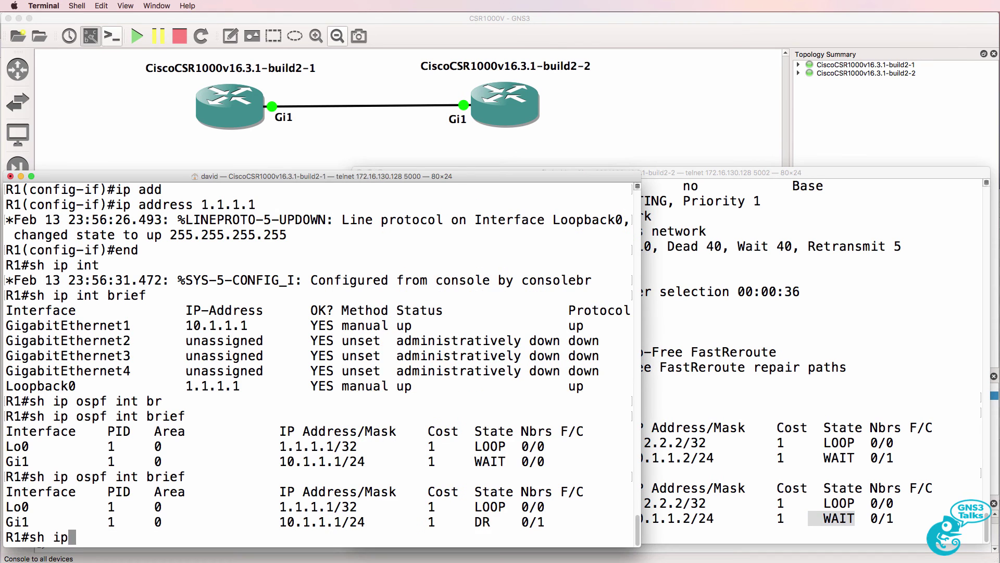
pyautogui.write(' route')
pyautogui.press('Return')
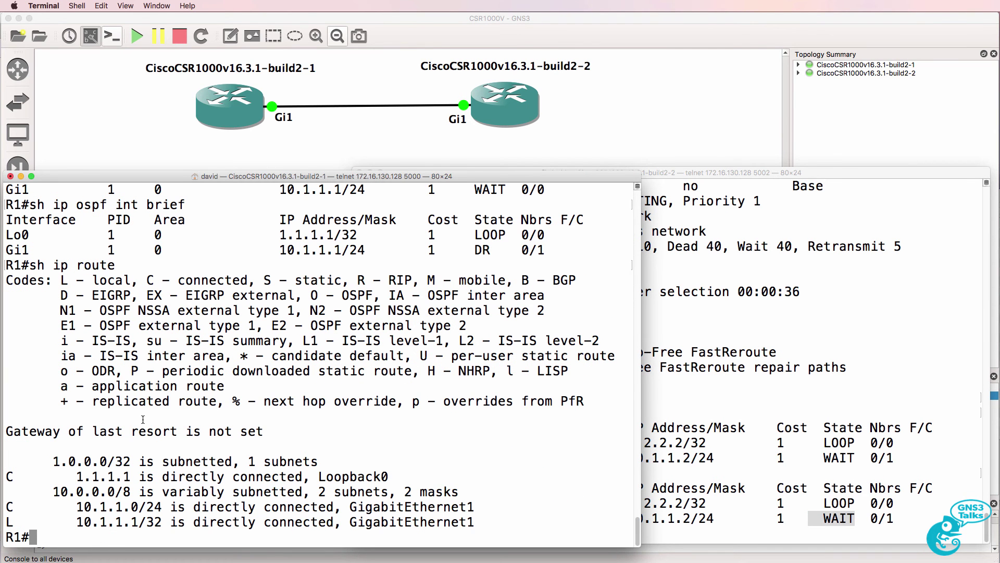
pyautogui.moveTo(6, 431); pyautogui.dragTo(417, 539)
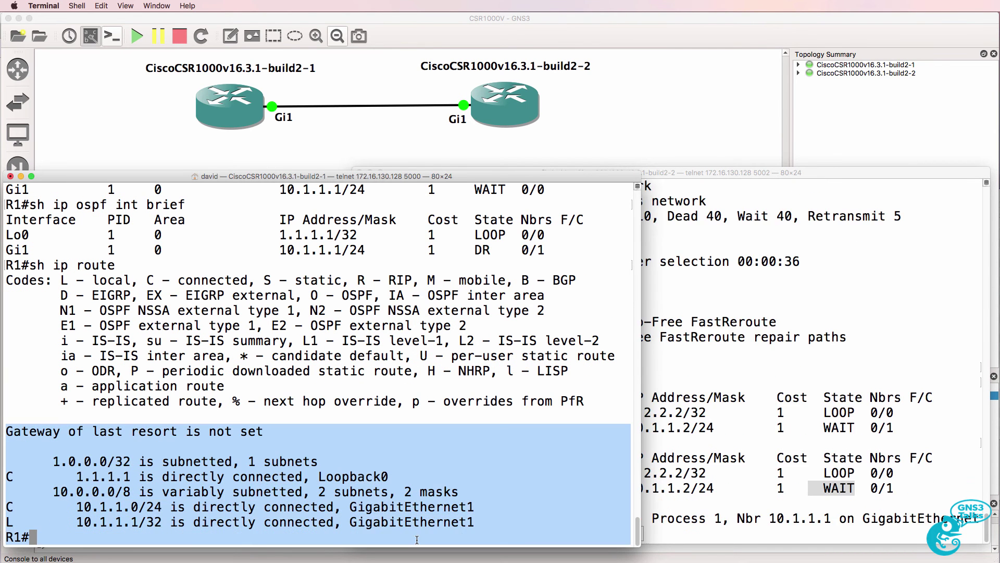
# Step: Highlight the OSPF adjacency-change log message in R2's console and the matching one in R1's console
pyautogui.click(724, 461)
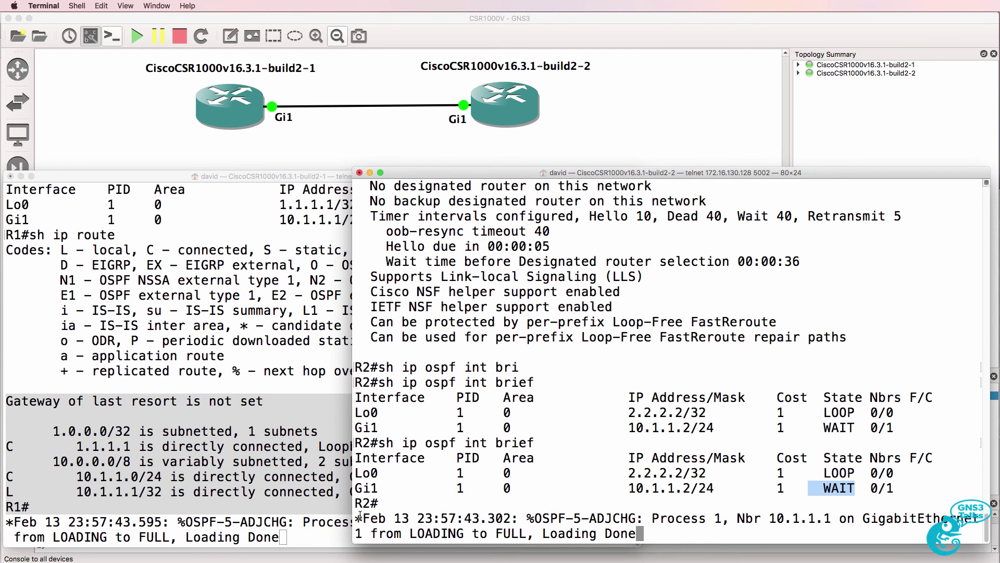
pyautogui.moveTo(359, 515); pyautogui.dragTo(640, 539)
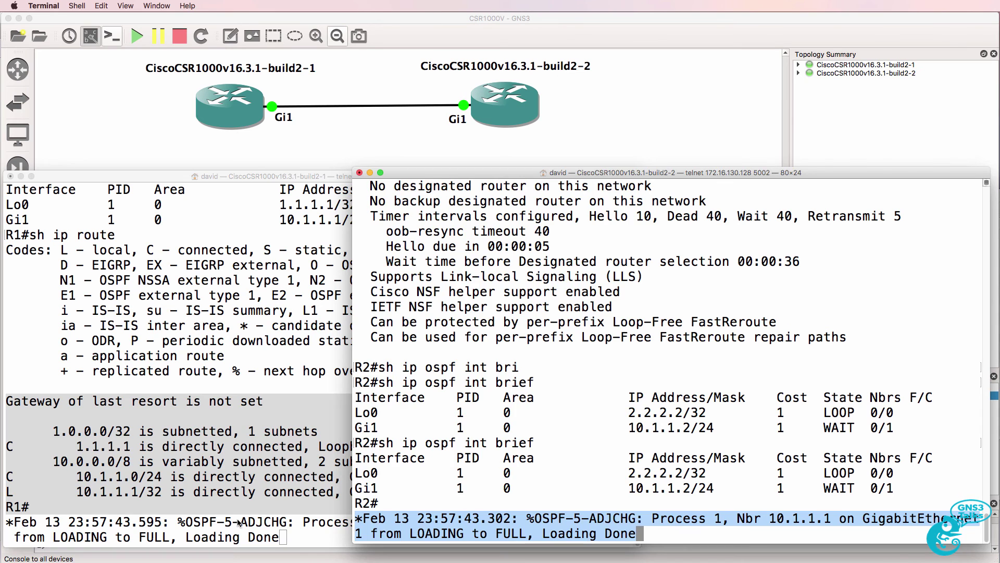
pyautogui.click(286, 537)
pyautogui.moveTo(287, 537); pyautogui.dragTo(1, 505)
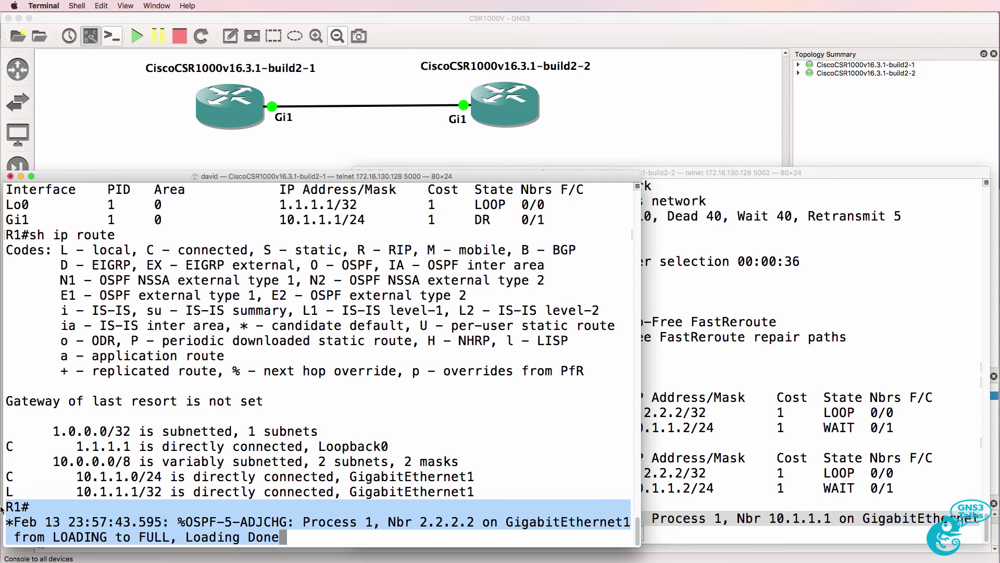
# Step: Display R1's OSPF neighbors and highlight the state of neighbor 2.2.2.2
pyautogui.write('sh ip os')
pyautogui.press('Tab')
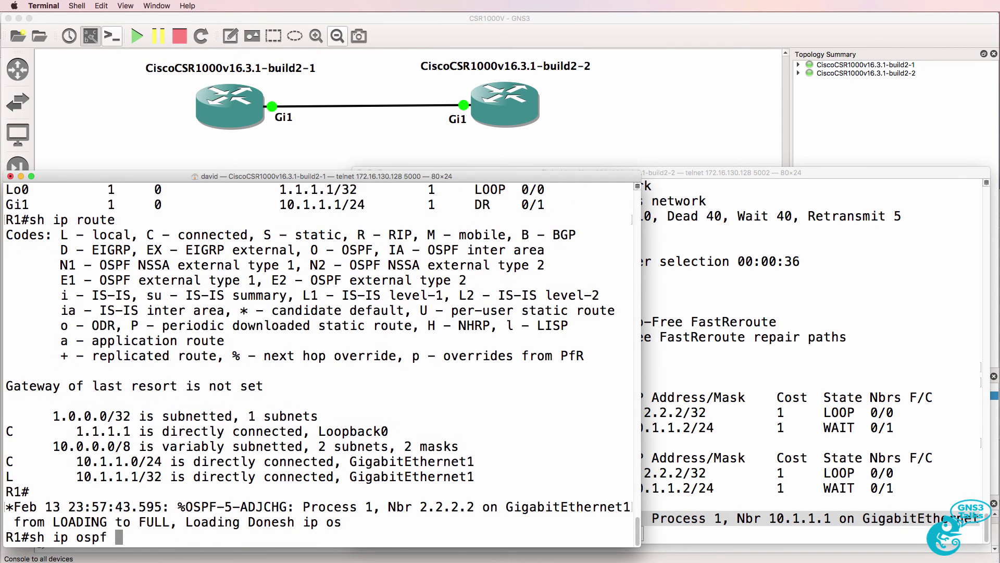
pyautogui.write('ne')
pyautogui.press('Tab')
pyautogui.press('Return')
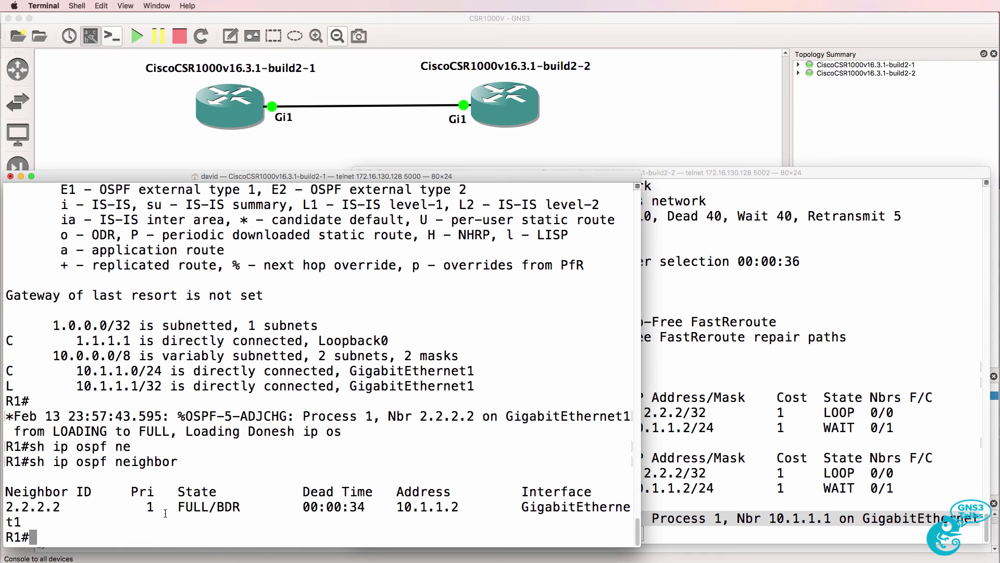
pyautogui.moveTo(176, 506); pyautogui.dragTo(249, 505)
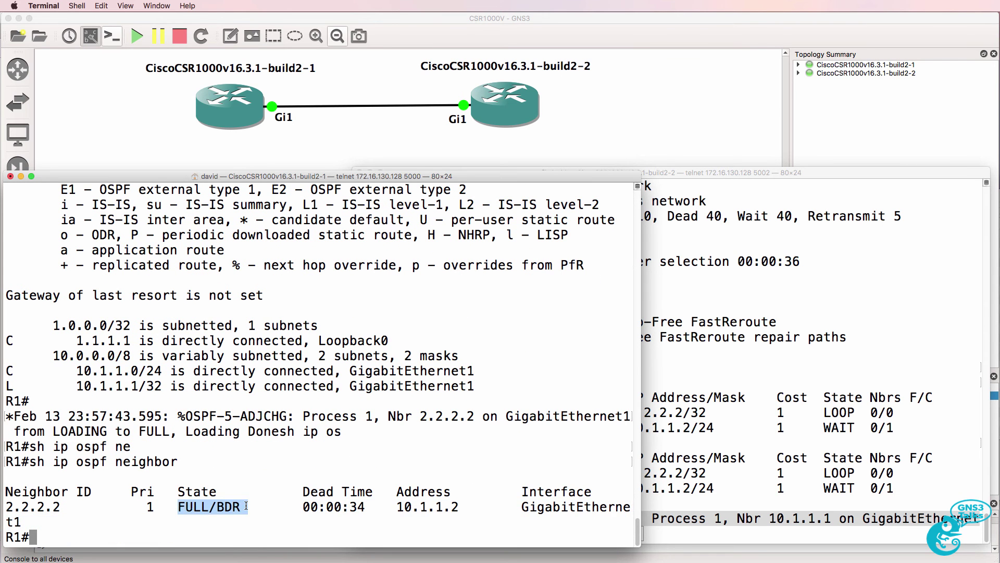
# Step: Switch to R2's console, display its OSPF neighbors, and highlight the neighbor's state and neighbor ID
pyautogui.click(702, 432)
pyautogui.write('s')
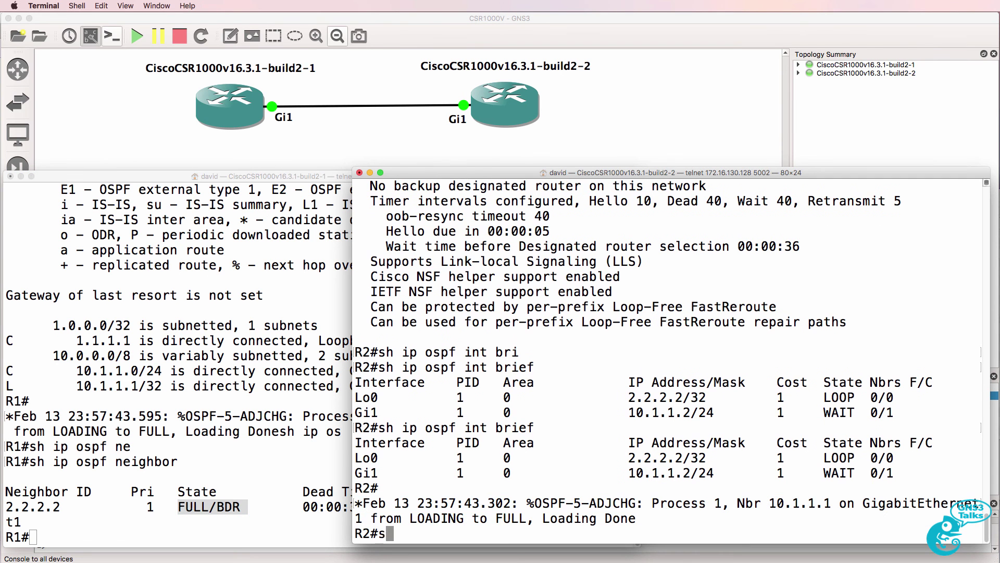
pyautogui.write('h ip ospf nei')
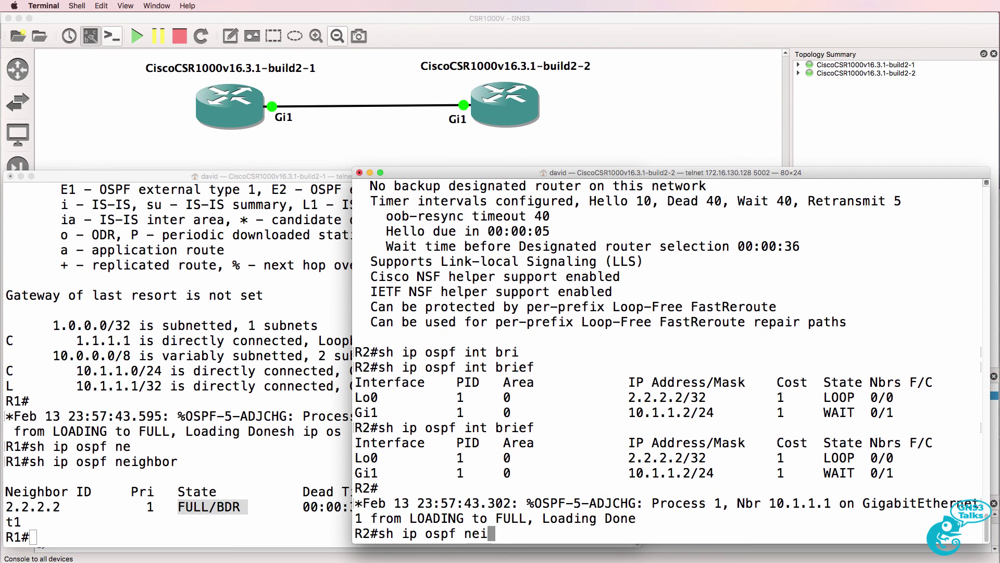
pyautogui.press('Return')
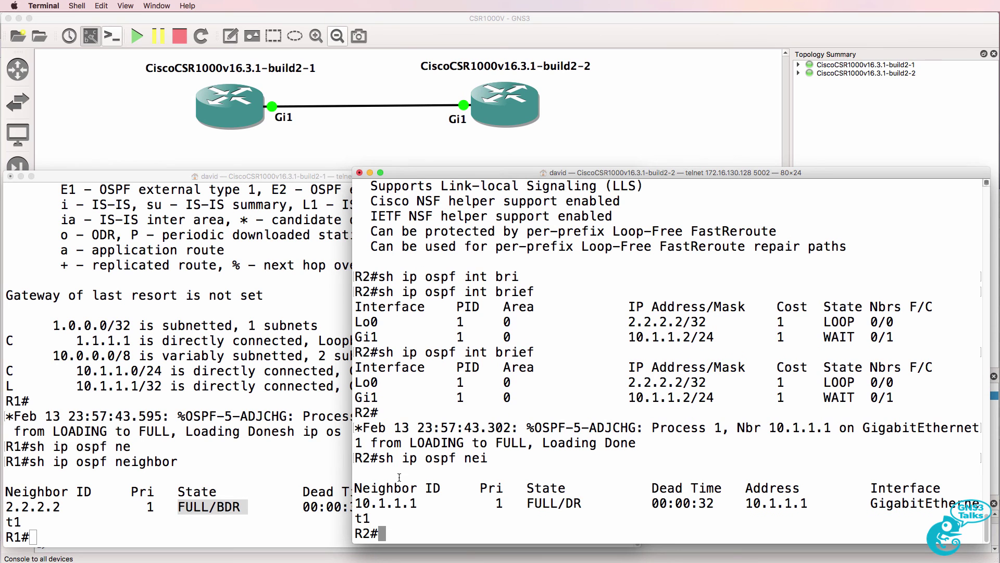
pyautogui.moveTo(528, 502); pyautogui.dragTo(589, 502)
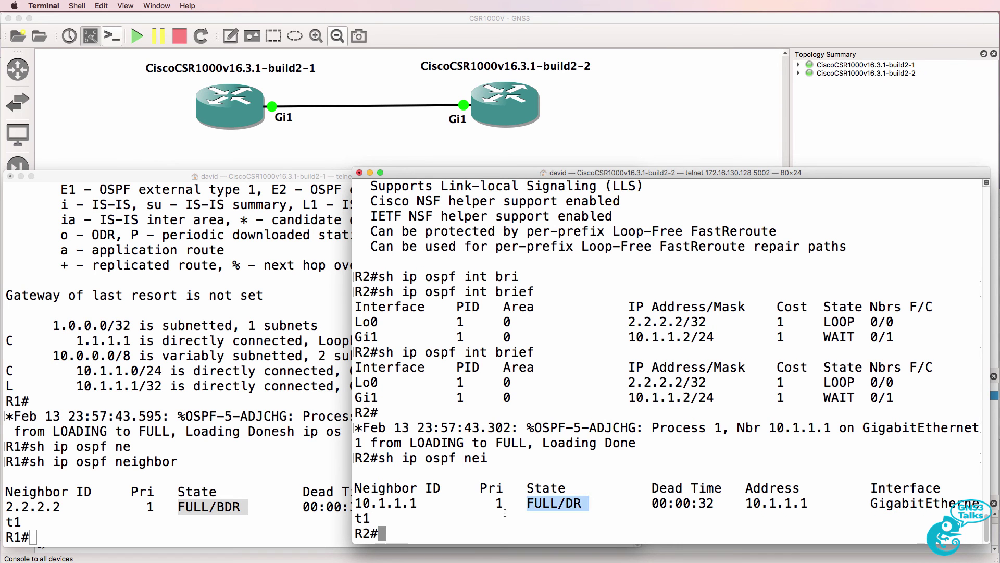
pyautogui.moveTo(420, 503); pyautogui.dragTo(358, 503)
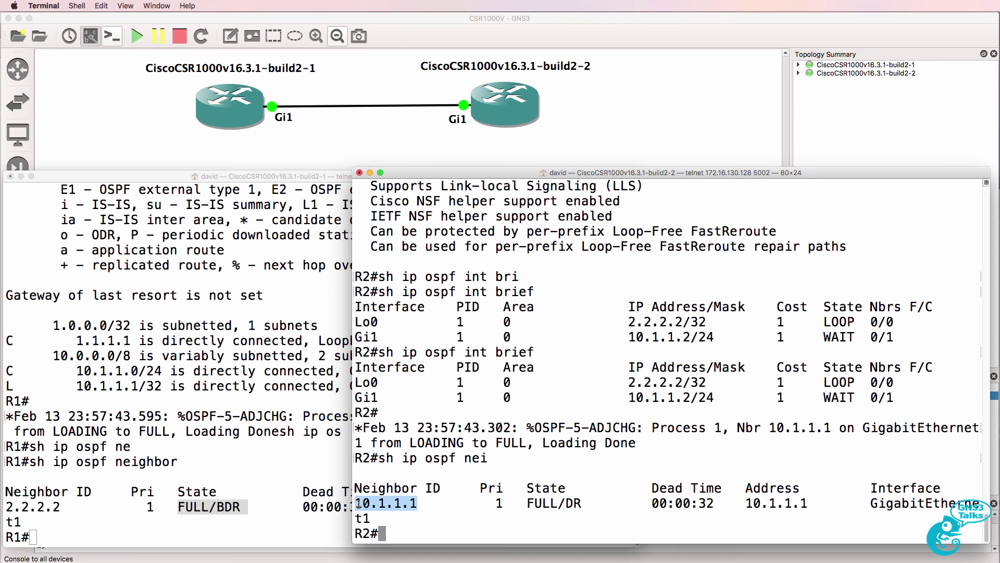
# Step: Display R2's IP routing table and highlight the OSPF route to 1.1.1.1
pyautogui.write('sh ip route')
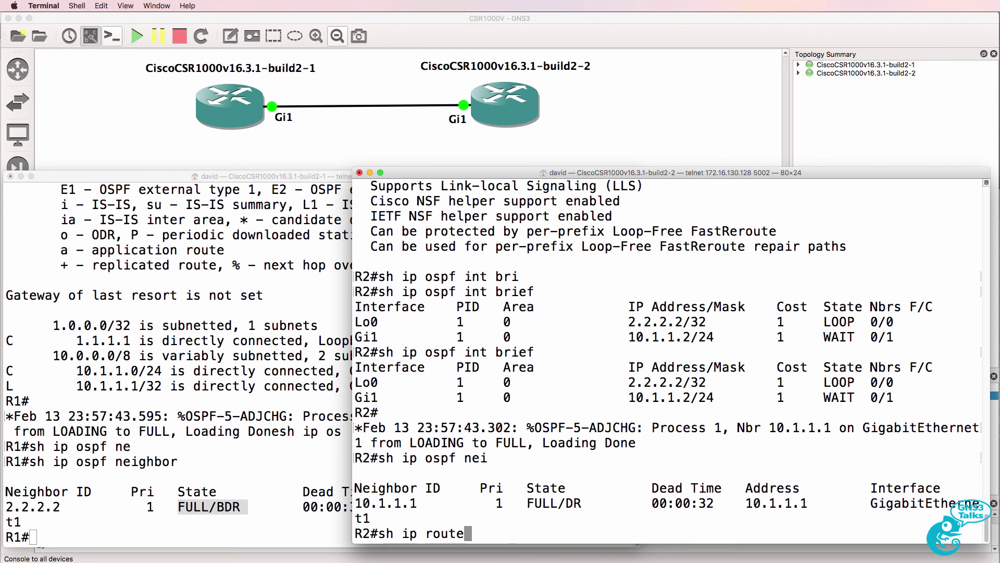
pyautogui.press('Return')
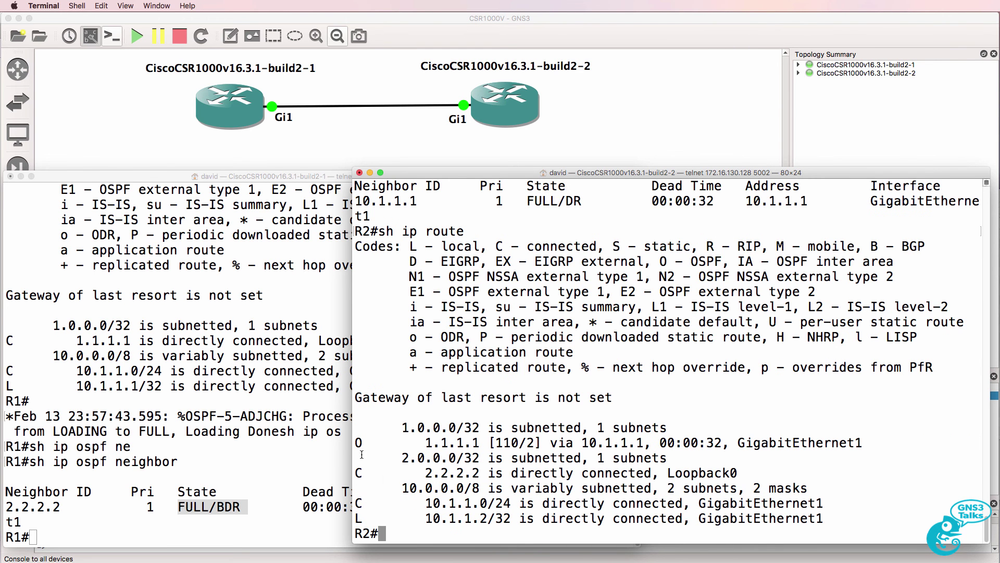
pyautogui.moveTo(355, 441); pyautogui.dragTo(910, 442)
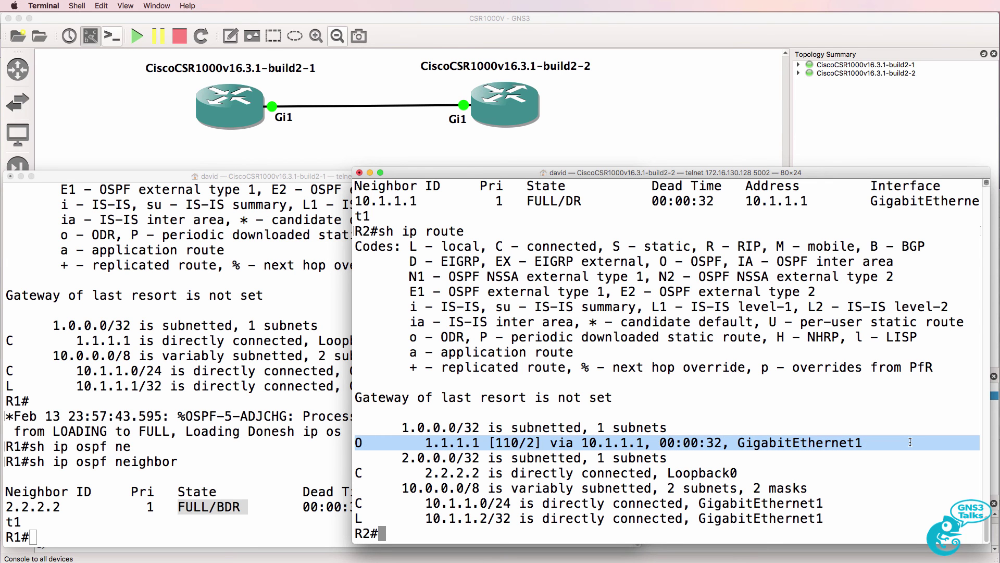
# Step: Test loopback connectivity by pinging 1.1.1.1 from R2 and 2.2.2.2 from R1
pyautogui.write('ping 1.1.1.1')
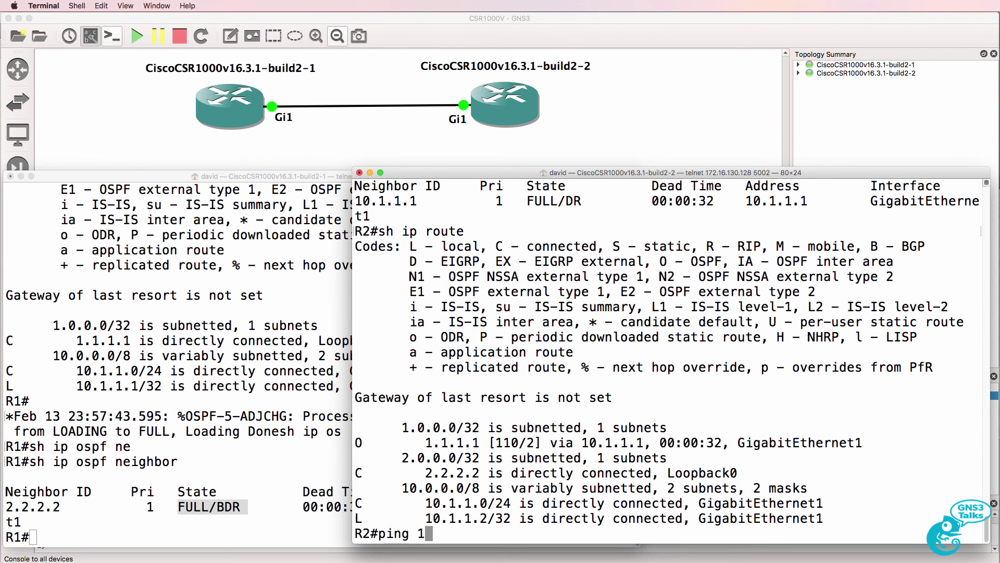
pyautogui.press('Return')
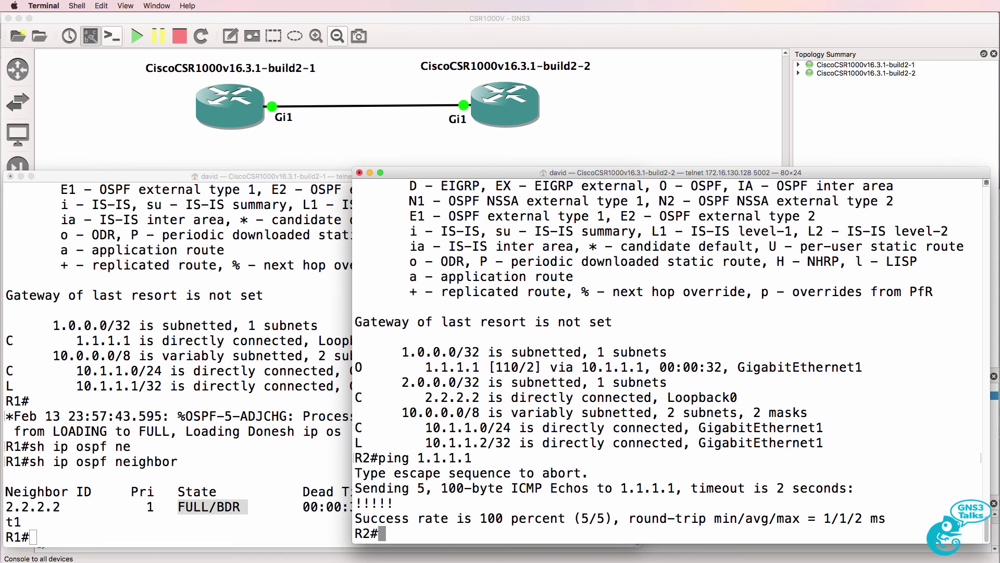
pyautogui.click(204, 478)
pyautogui.write('ping 2.2.2.2')
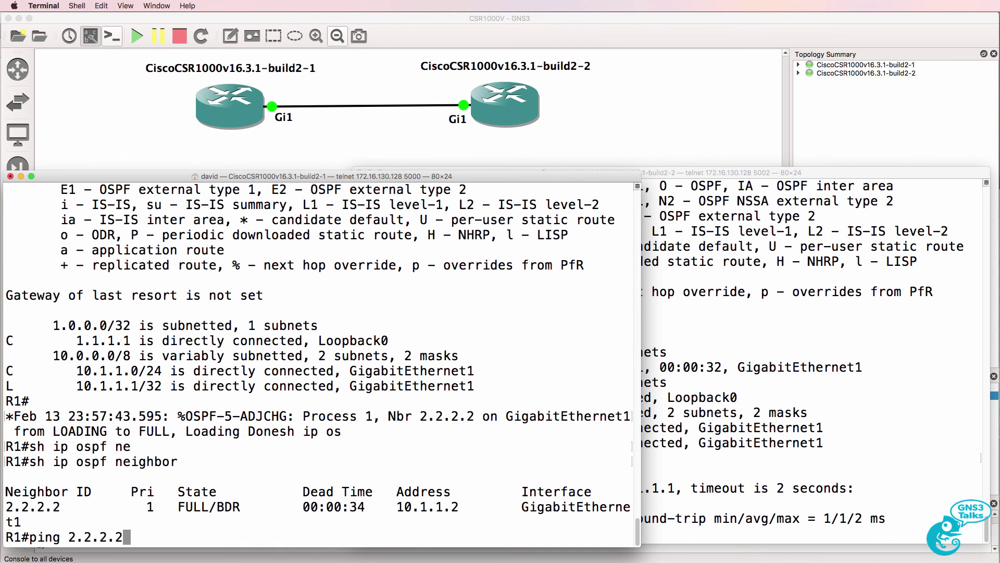
pyautogui.press('Return')
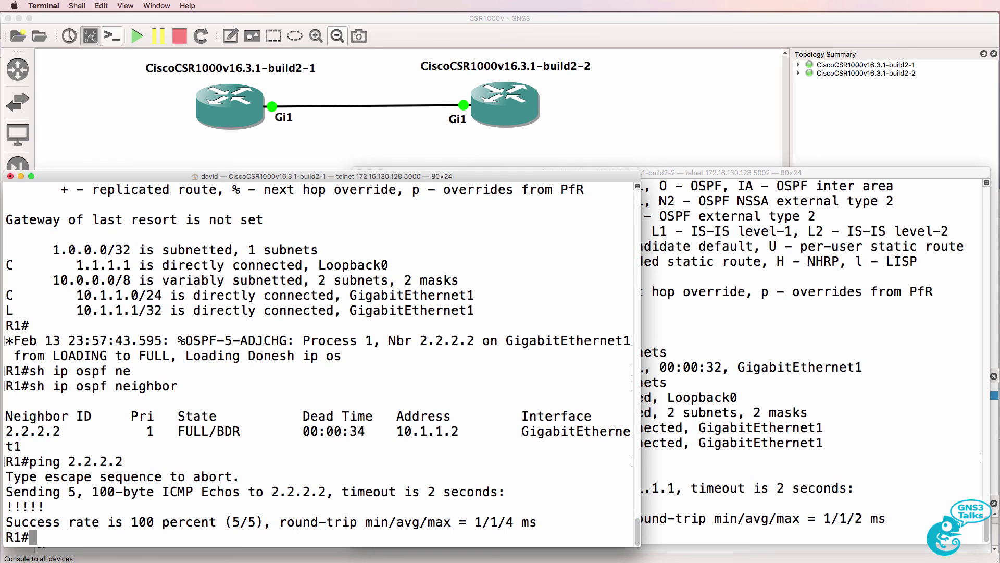